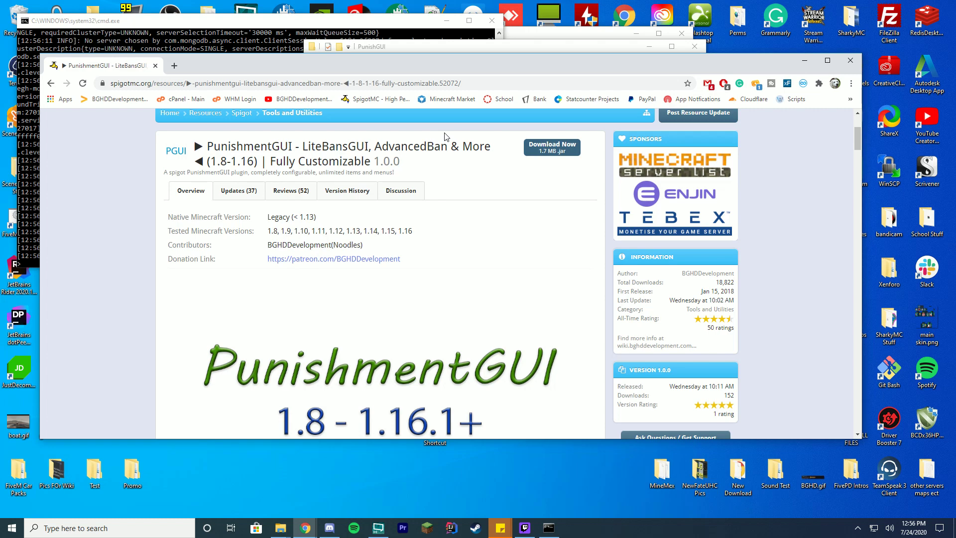
Step: Read through the PunishmentGUI resource page, including its features, permissions, pictures, sample config, videos and support links
scroll(504, 158, down, 5)
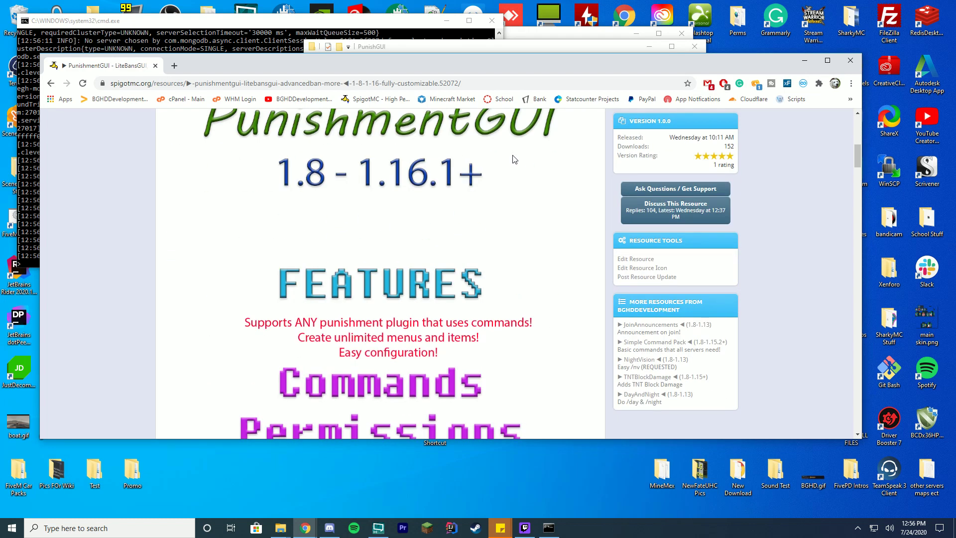
scroll(515, 159, down, 6)
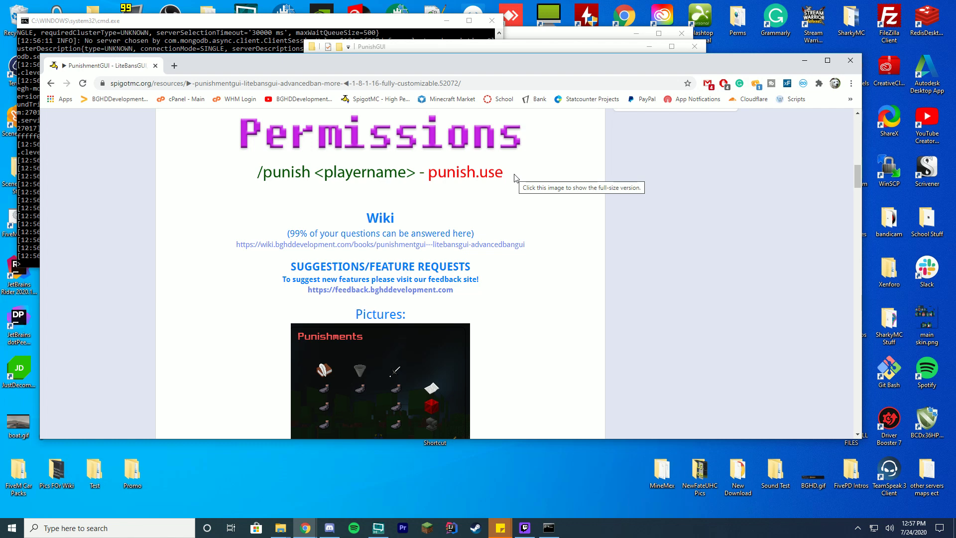
scroll(633, 194, down, 4)
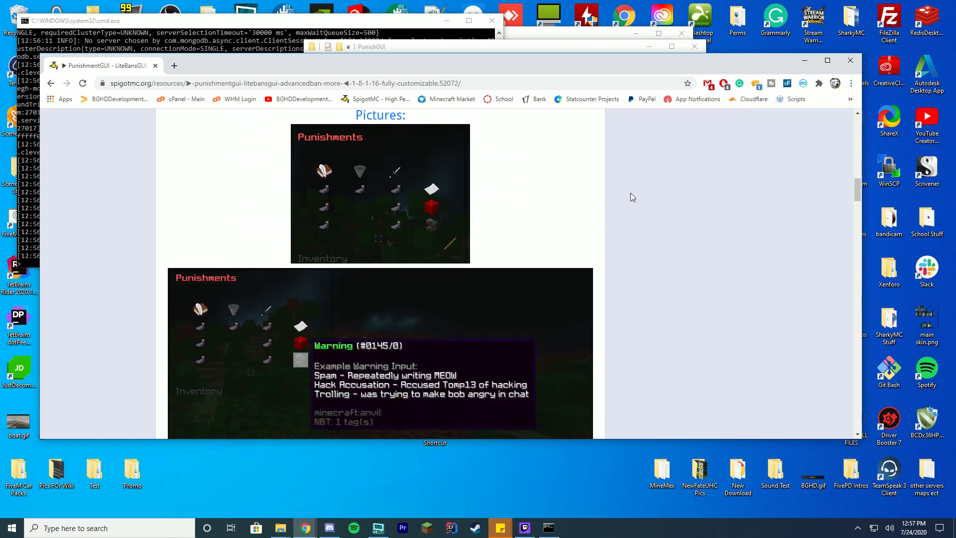
scroll(631, 192, down, 20)
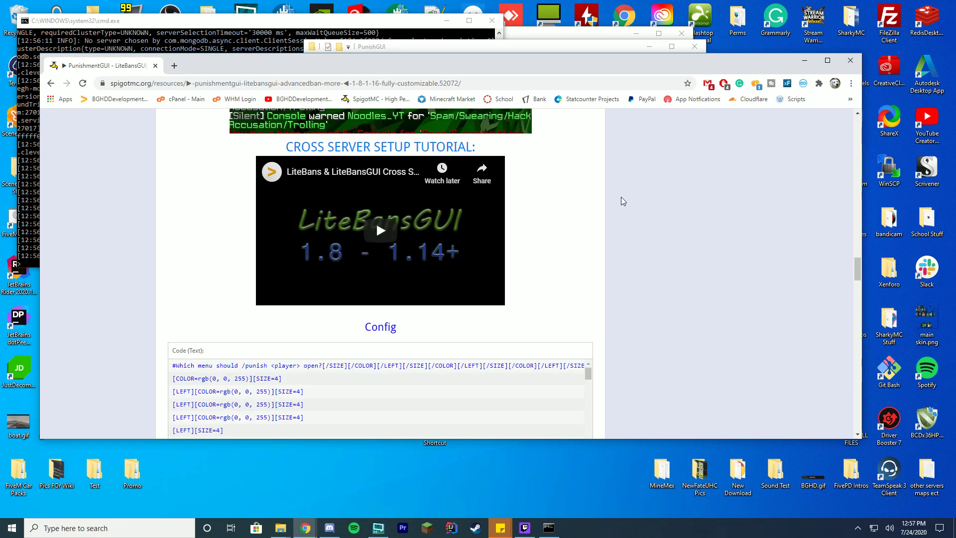
scroll(562, 213, down, 4)
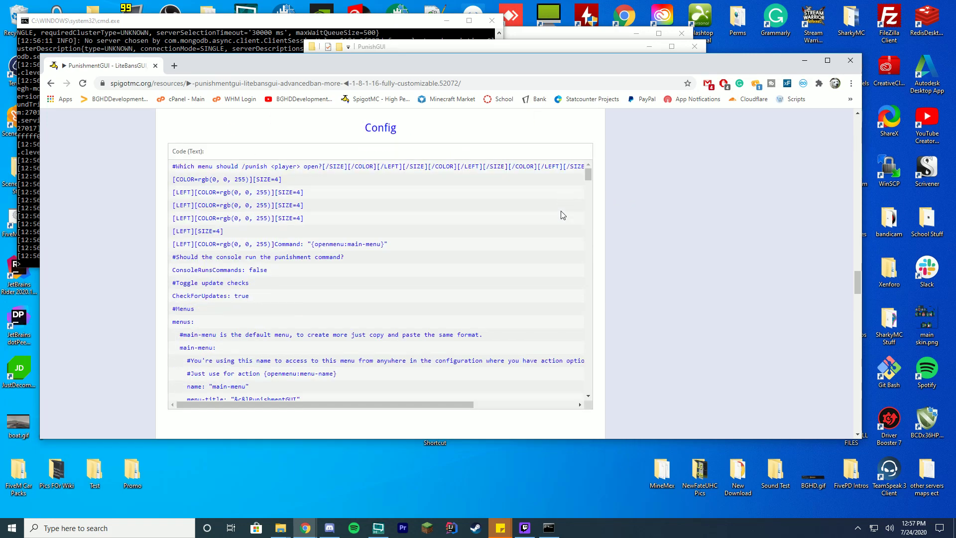
scroll(708, 211, up, 5)
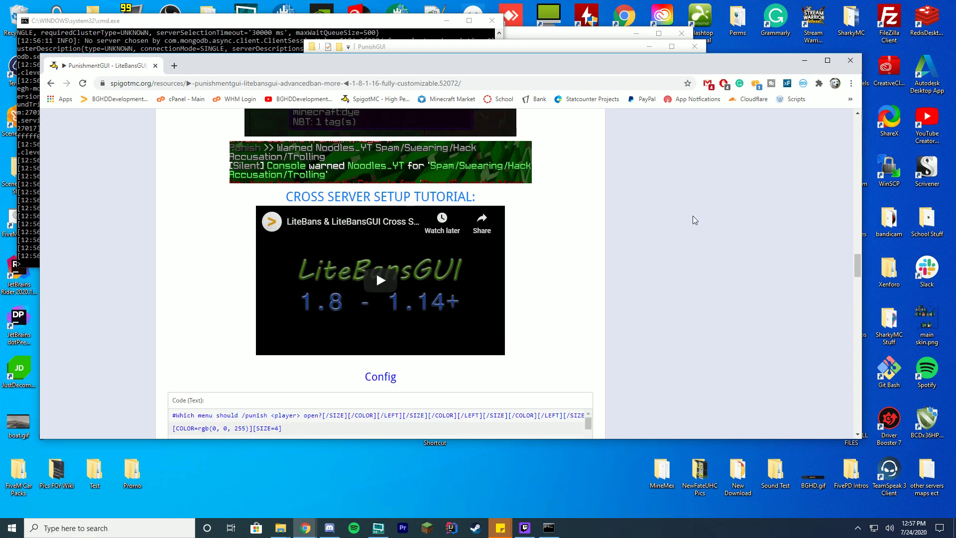
scroll(630, 215, down, 5)
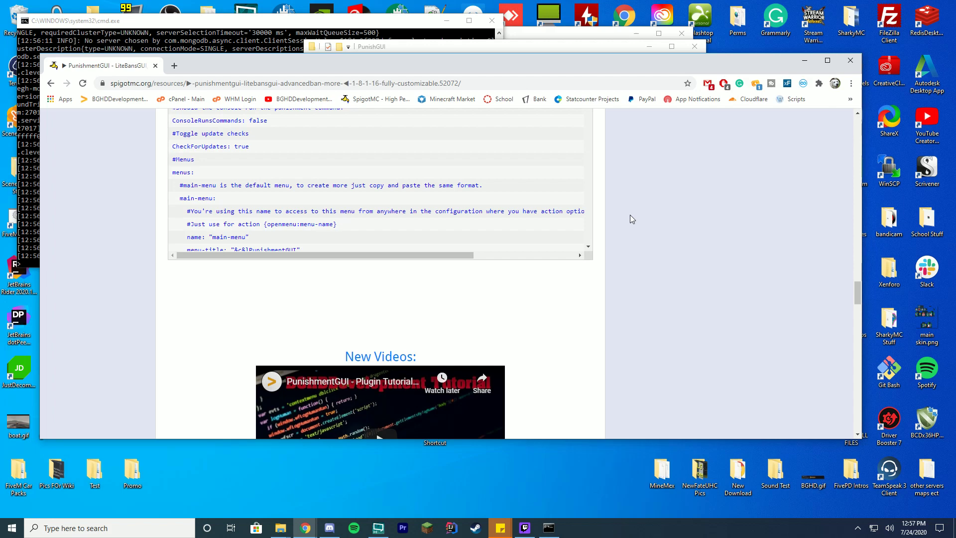
scroll(642, 218, up, 4)
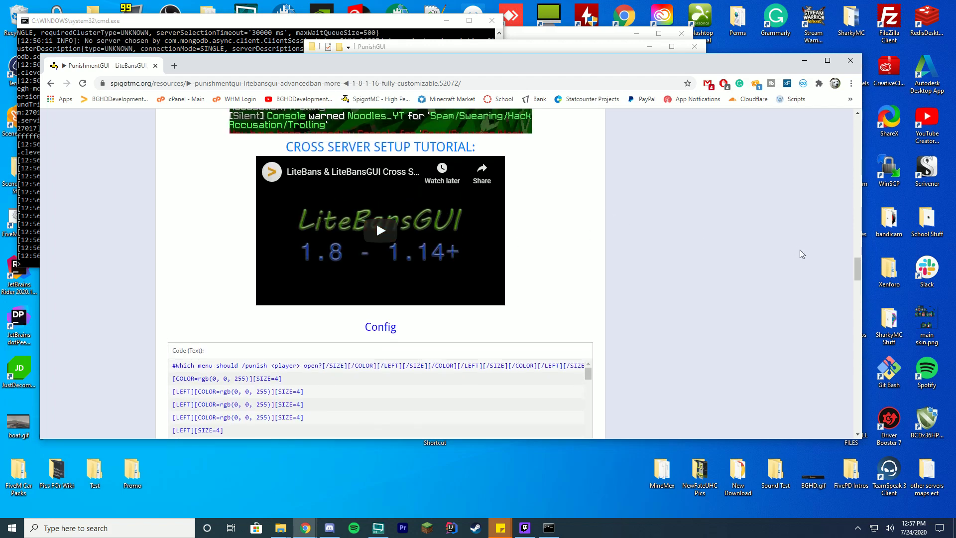
scroll(700, 236, down, 10)
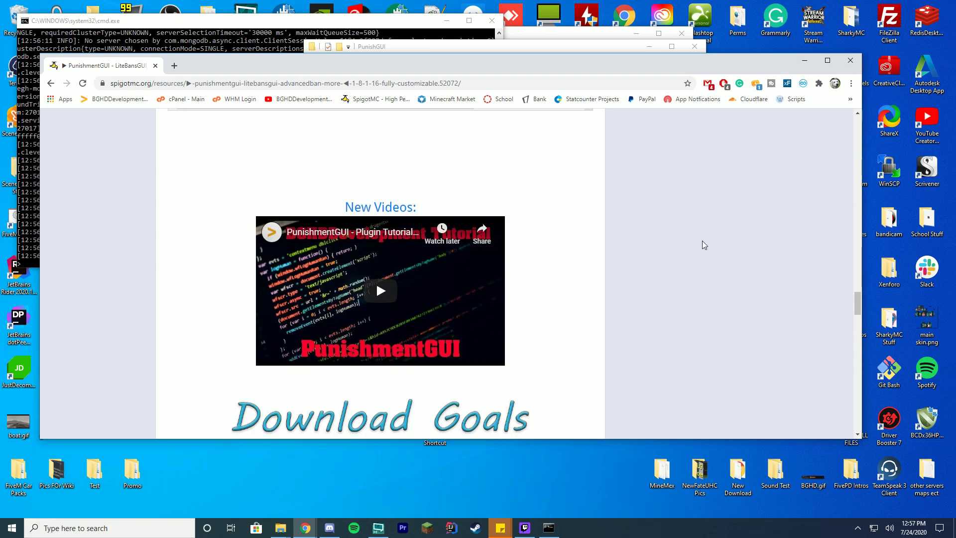
scroll(702, 245, down, 10)
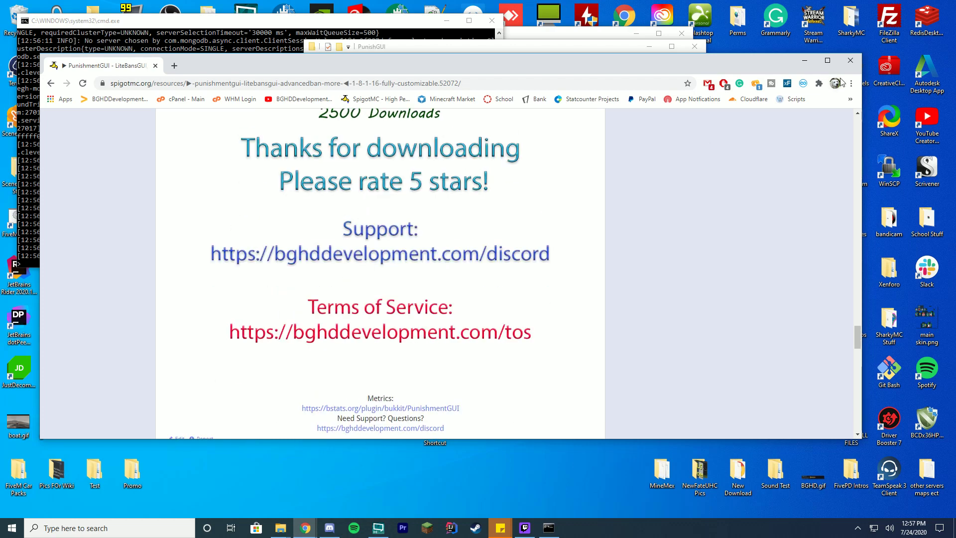
Step: Minimize the browser and move the PunishGUI folder window to where its files are fully visible
click(805, 60)
drag(547, 48, 607, 144)
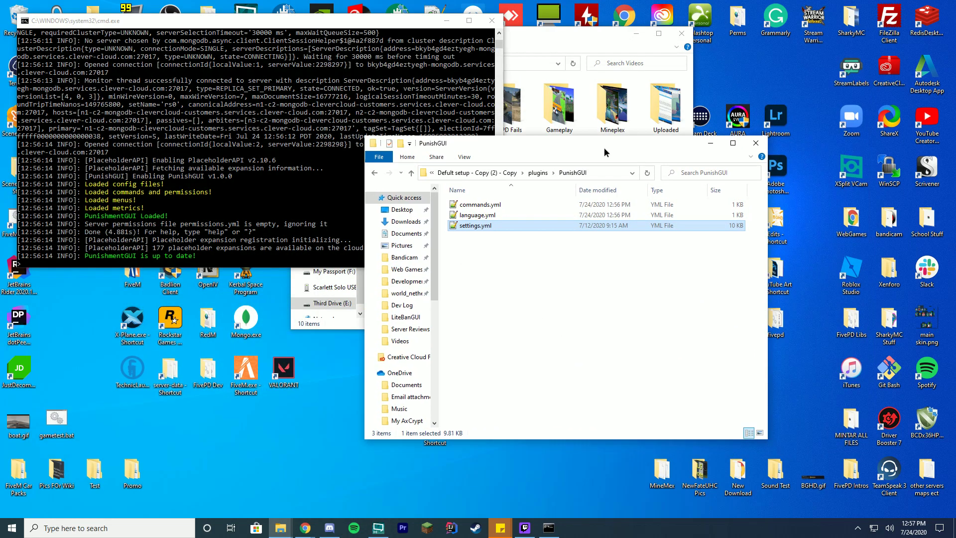
click(675, 279)
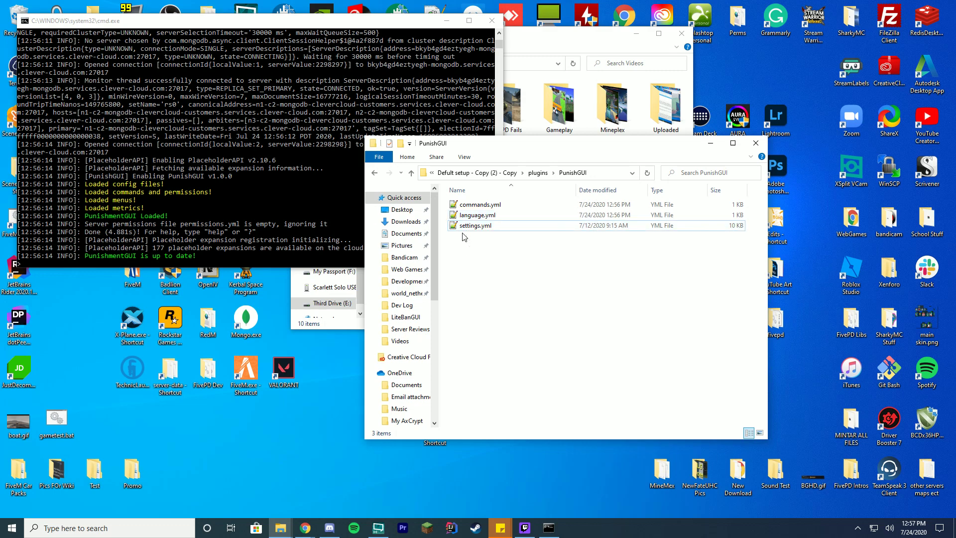
Step: Open commands.yml, examine the permissions and aliases of the punish and punishreload commands, and close the editor
double_click(480, 205)
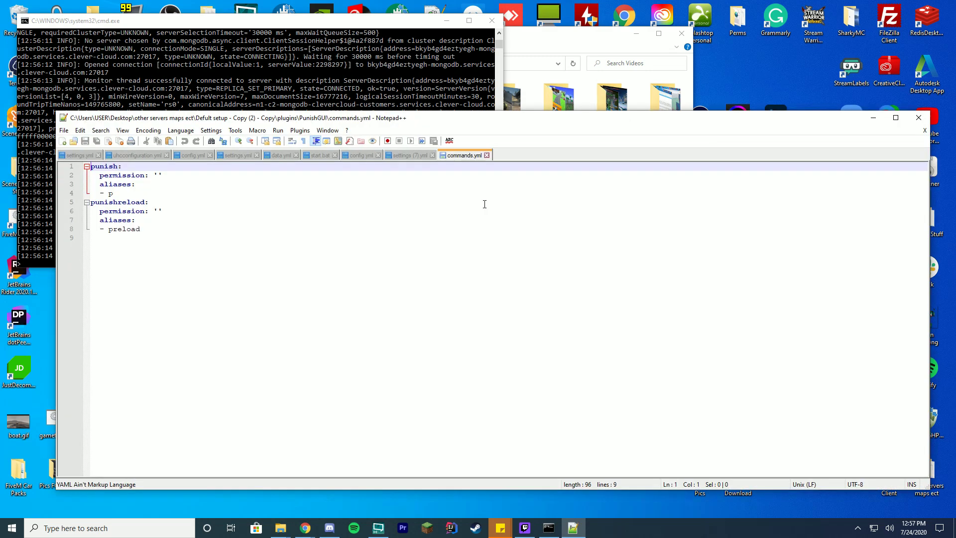
drag(144, 230, 83, 167)
click(214, 245)
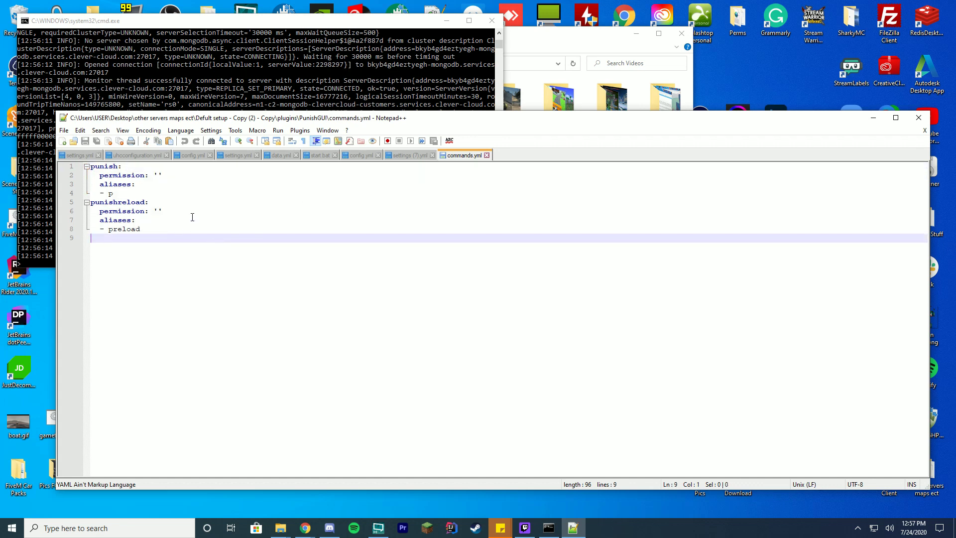
click(249, 219)
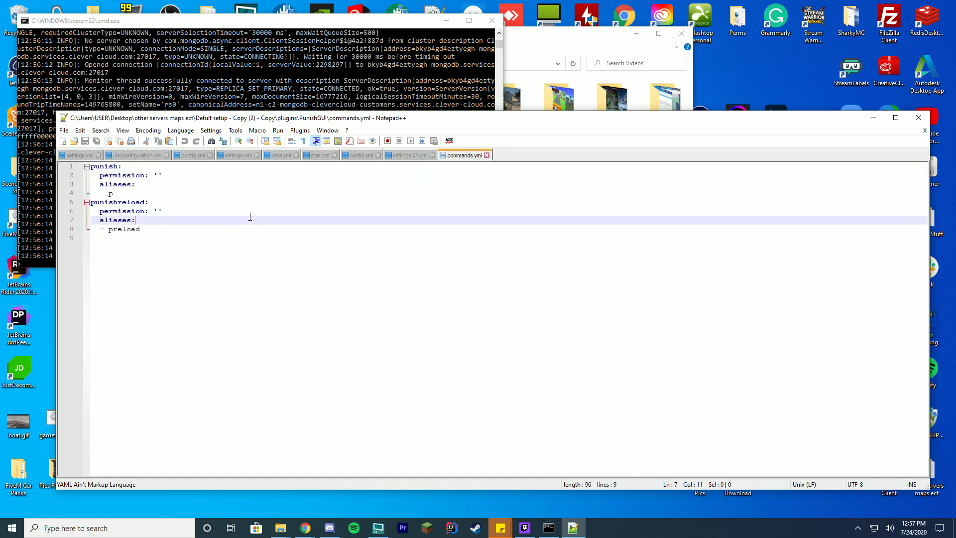
click(919, 118)
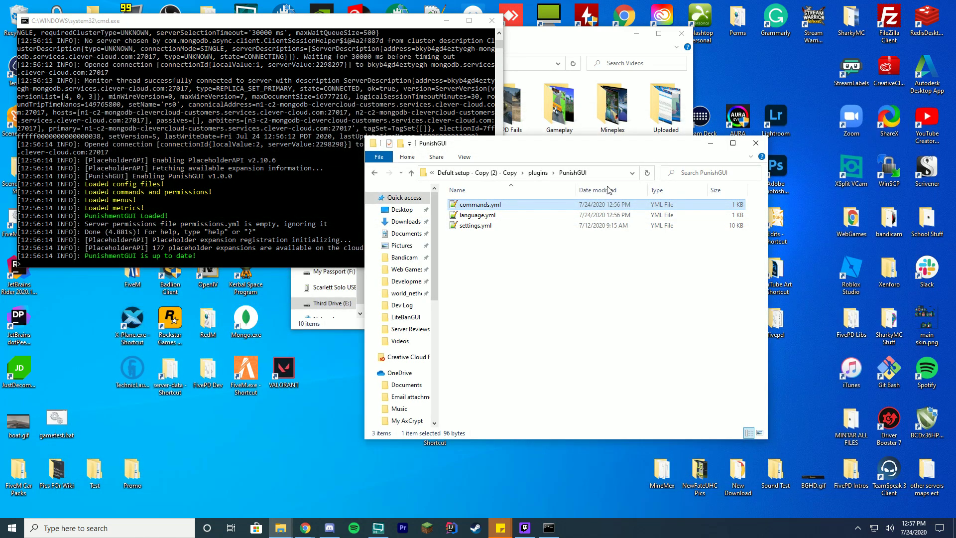
Step: Open language.yml, examine the PUNISH usage and name-error messages, and close the editor
click(605, 293)
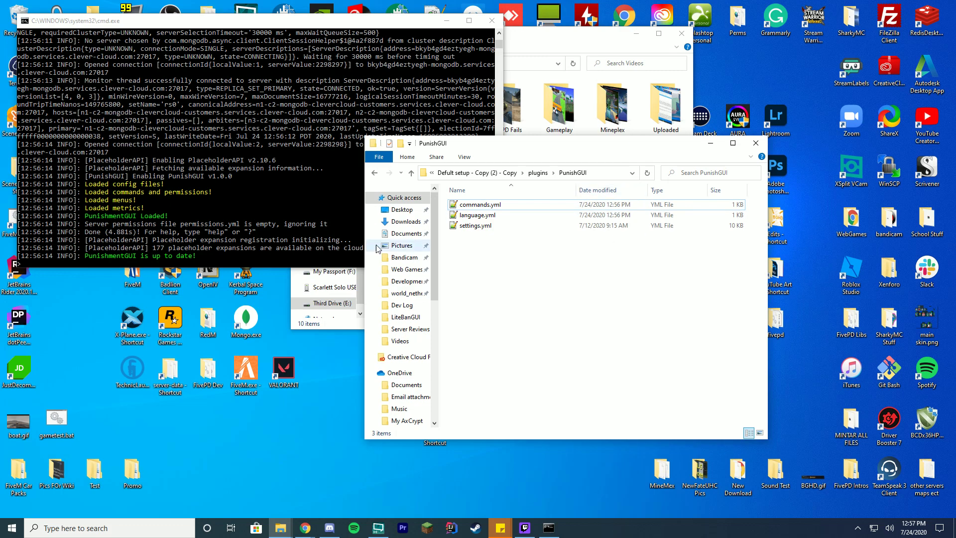
double_click(476, 215)
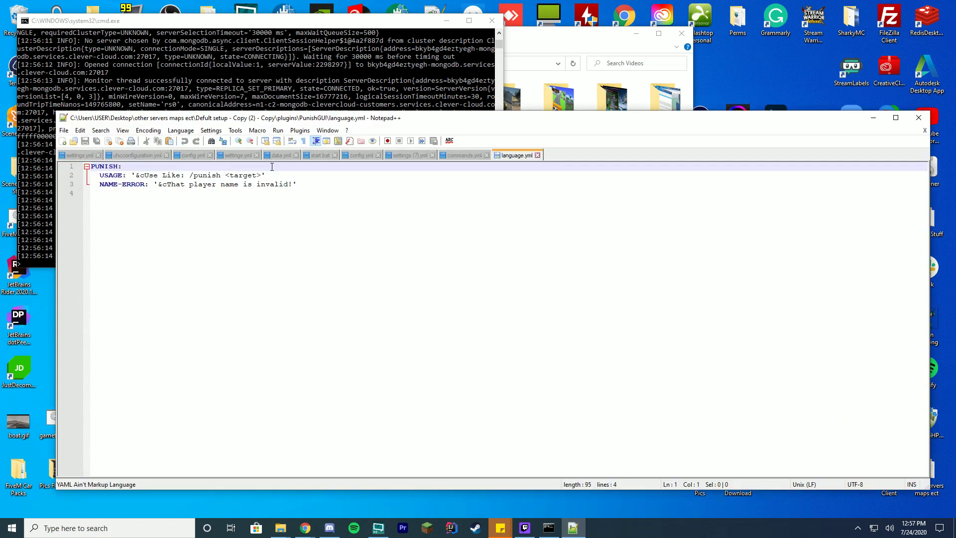
mouse_move(272, 176)
mouse_down()
mouse_move(95, 177)
mouse_move(267, 176)
mouse_up()
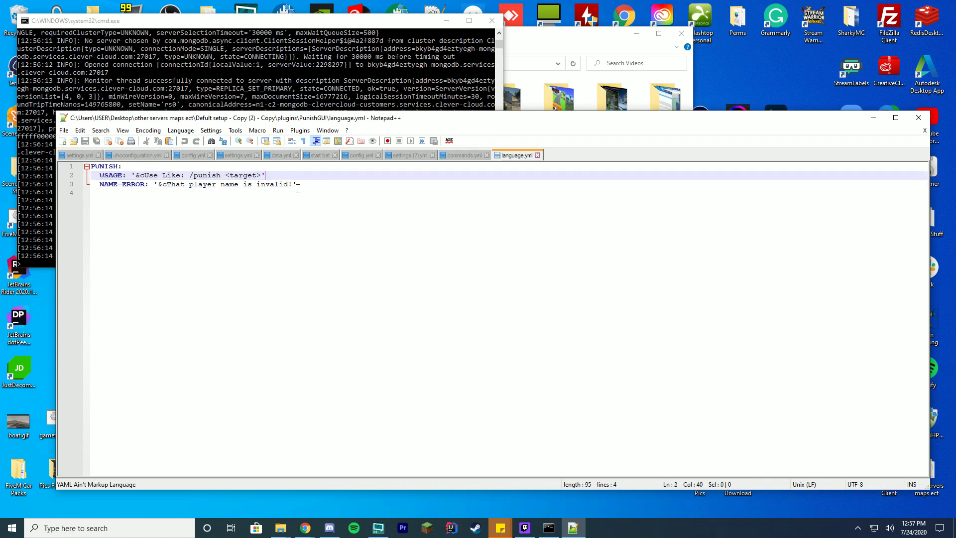
drag(381, 194, 91, 175)
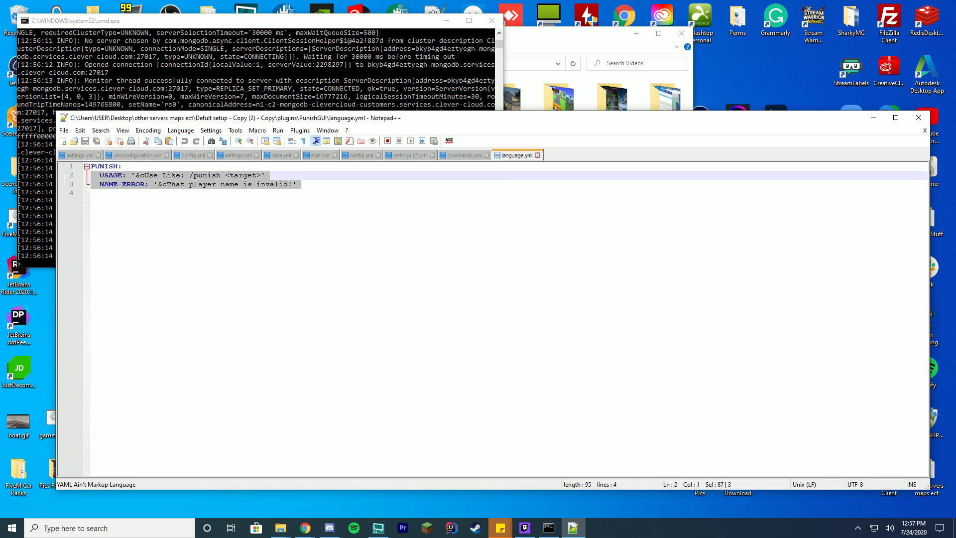
click(336, 185)
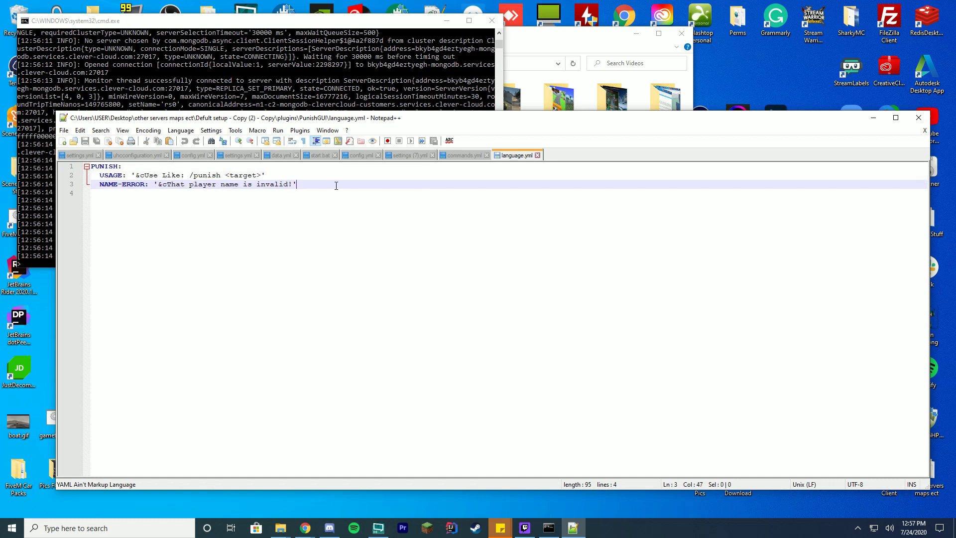
click(919, 117)
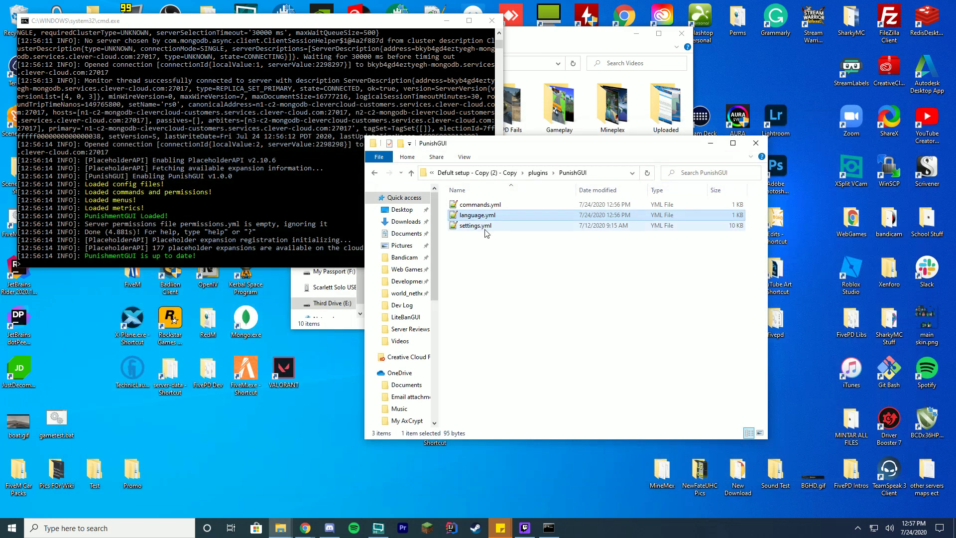
Step: Open settings.yml in a maximized editor and examine the Command option and the main-menu name, title and size
click(475, 226)
scroll(479, 280, up, 10)
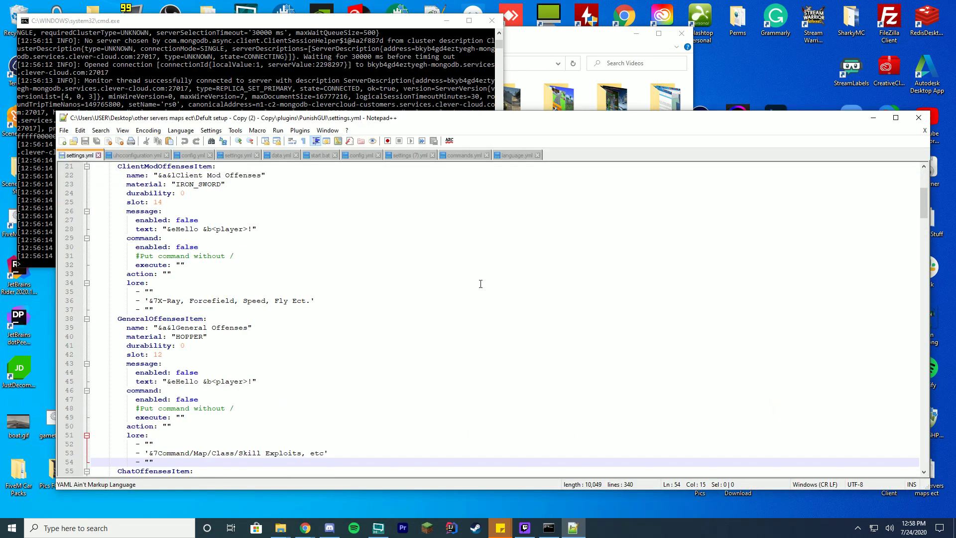
click(895, 117)
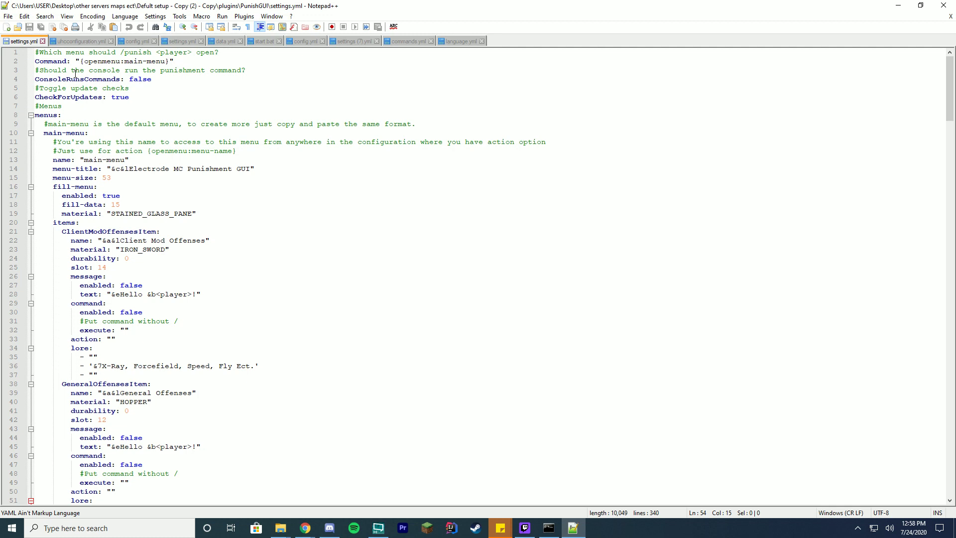
drag(170, 61, 80, 61)
click(113, 71)
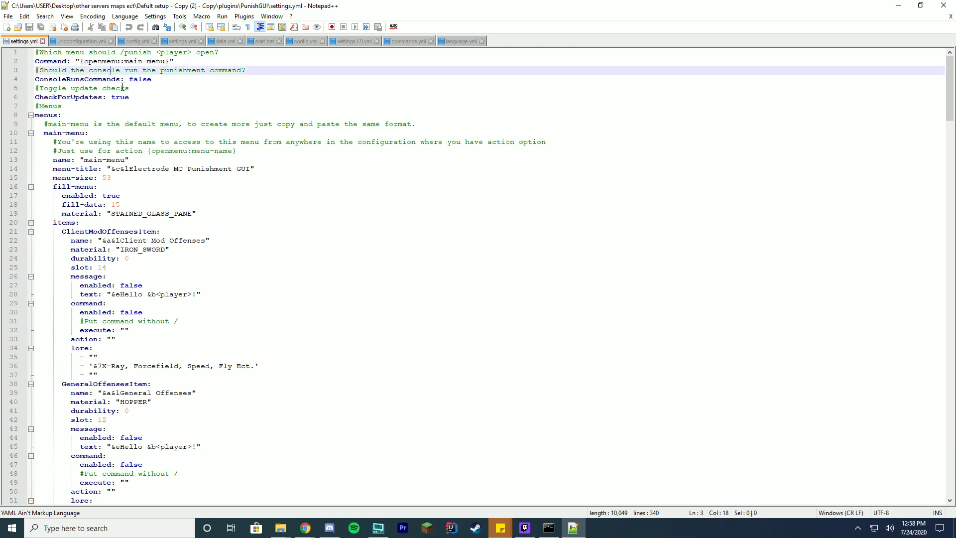
click(68, 133)
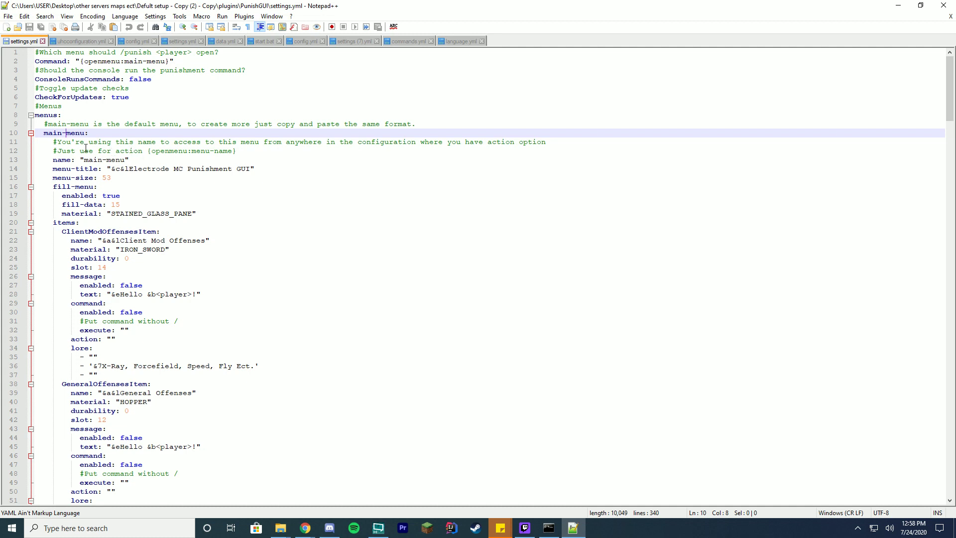
drag(53, 160, 182, 168)
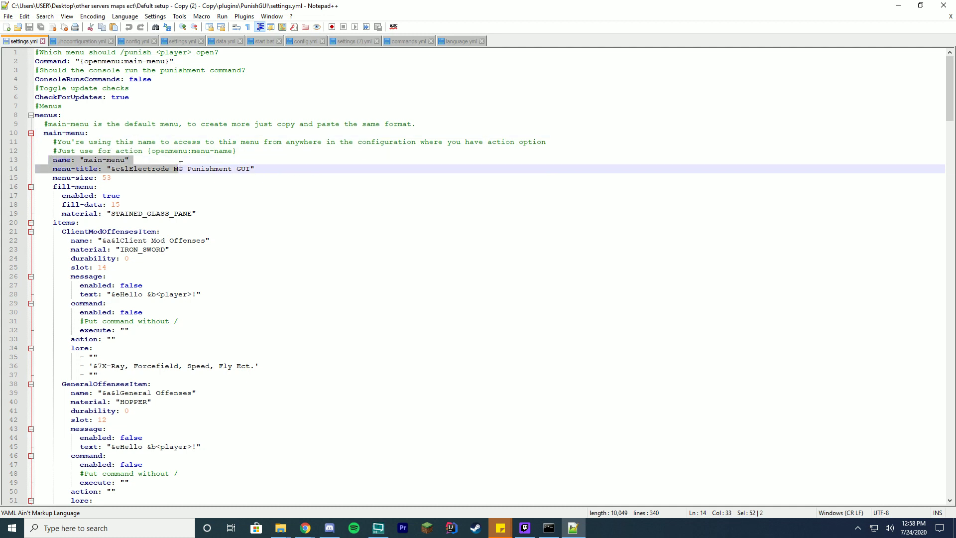
click(222, 174)
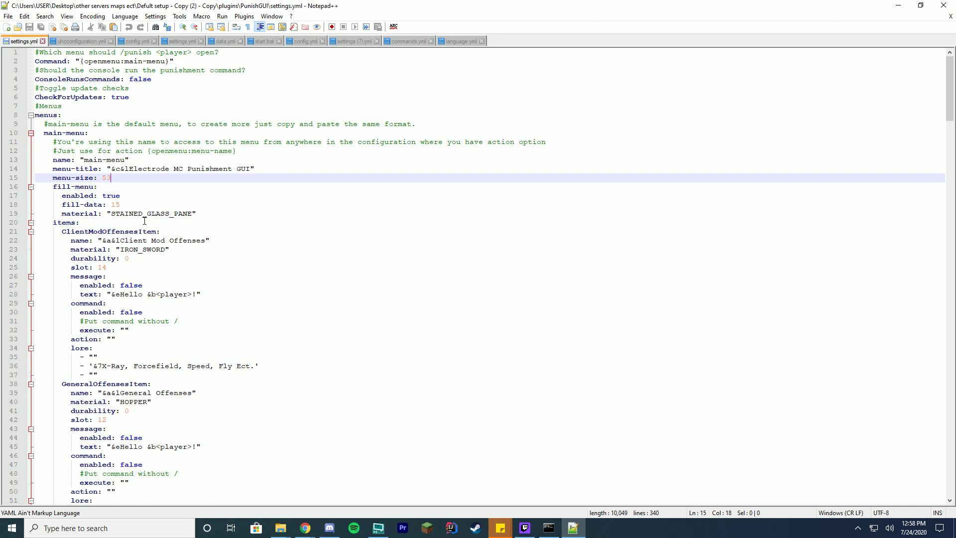
Step: Examine the main-menu block in settings.yml, highlighting it from its header through ClientModOffensesItem and looking over the warning, mute and ban items
click(43, 133)
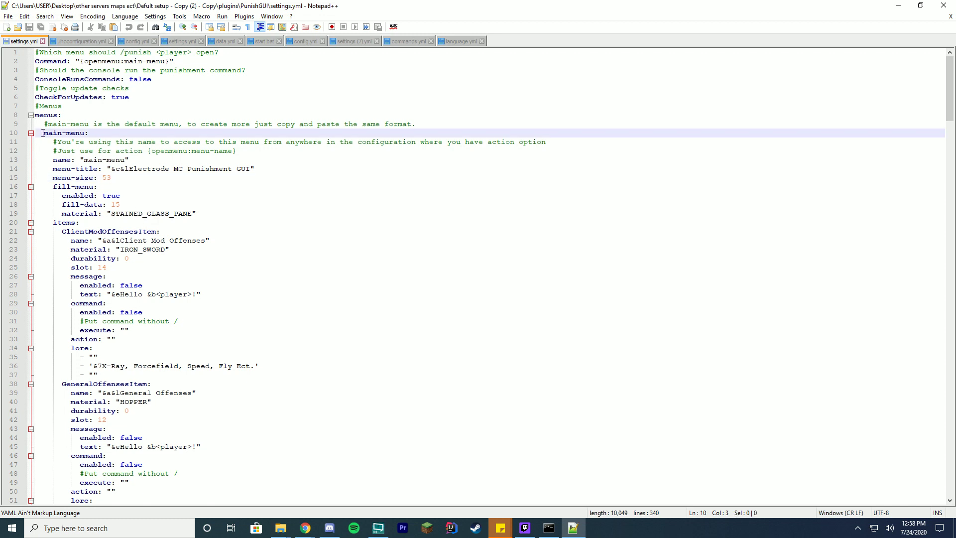
drag(43, 133, 130, 160)
click(104, 140)
scroll(136, 178, down, 20)
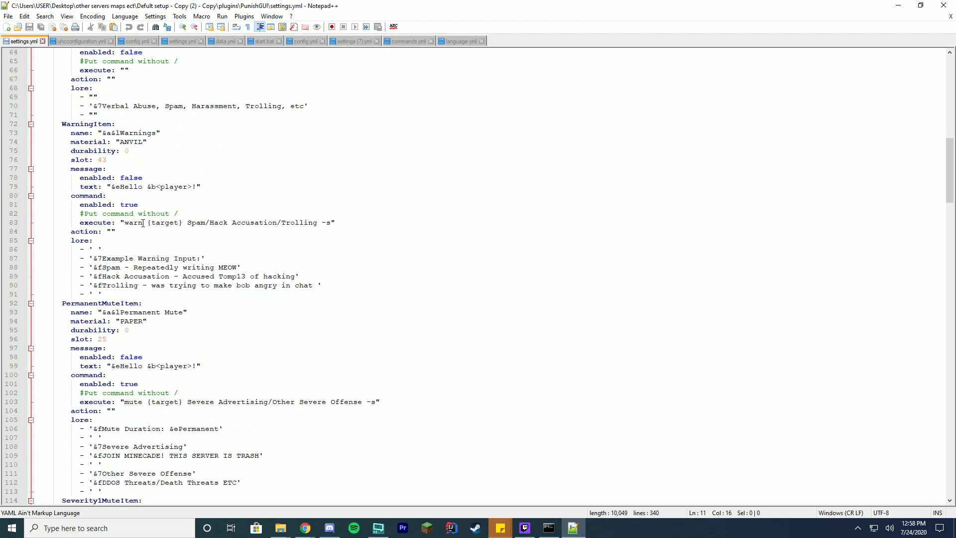
scroll(143, 223, up, 20)
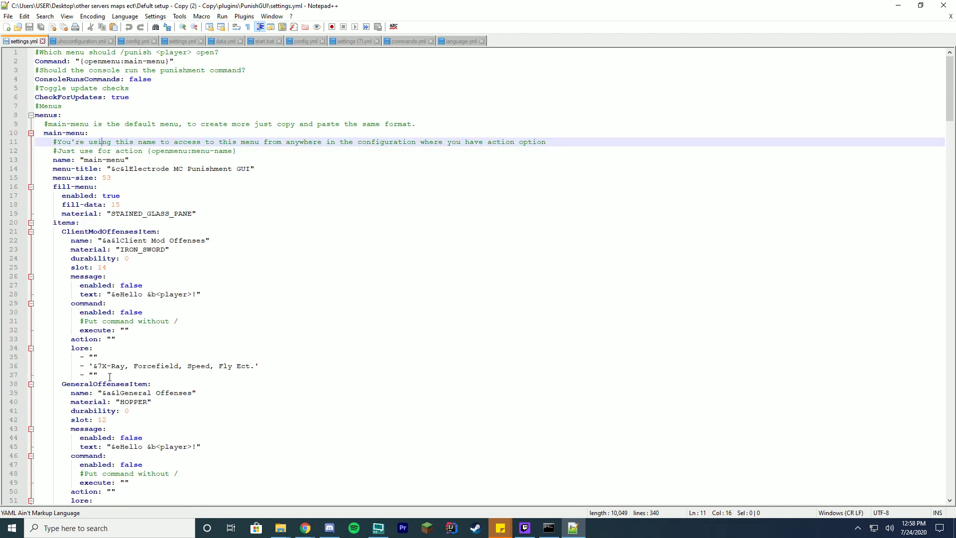
drag(111, 377, 35, 133)
key(ctrl+c)
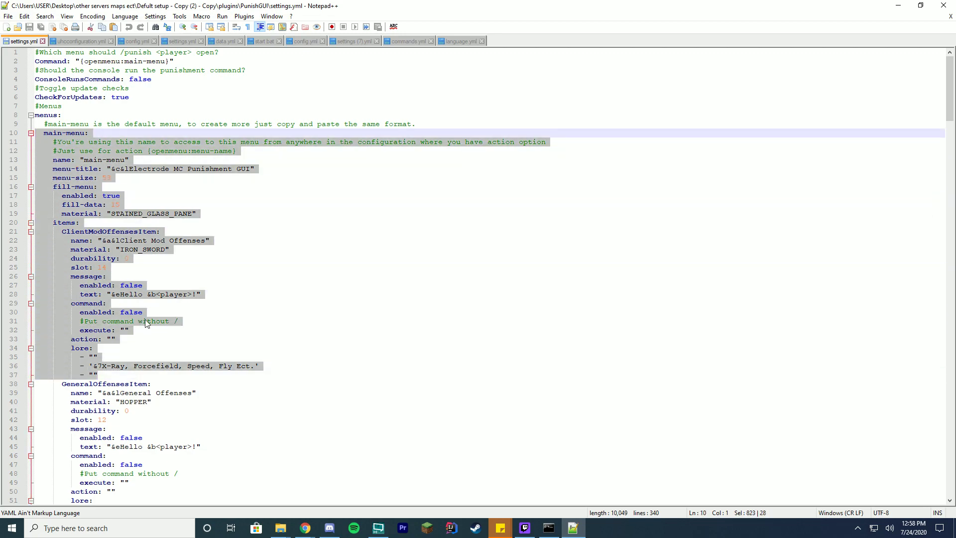
scroll(94, 287, down, 20)
scroll(136, 358, down, 19)
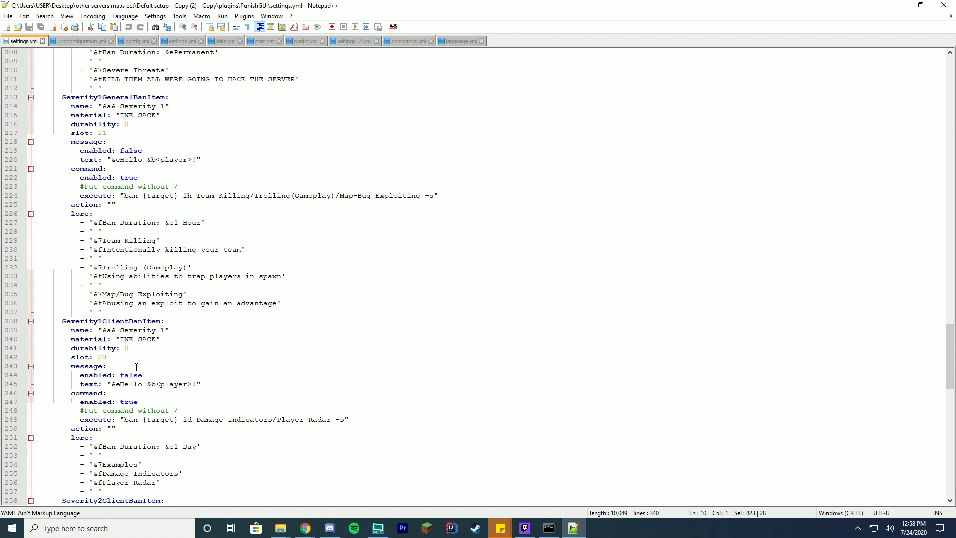
scroll(144, 370, up, 20)
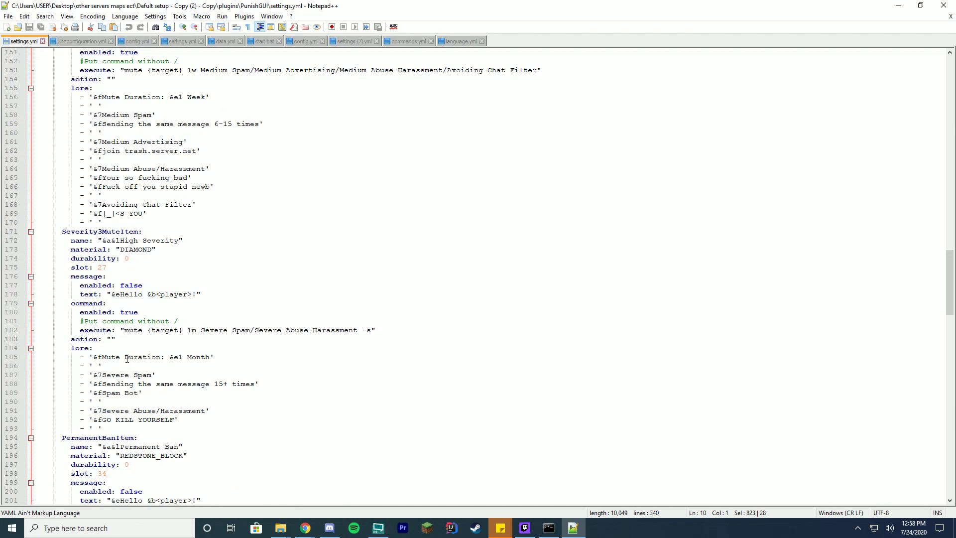
scroll(112, 327, up, 6)
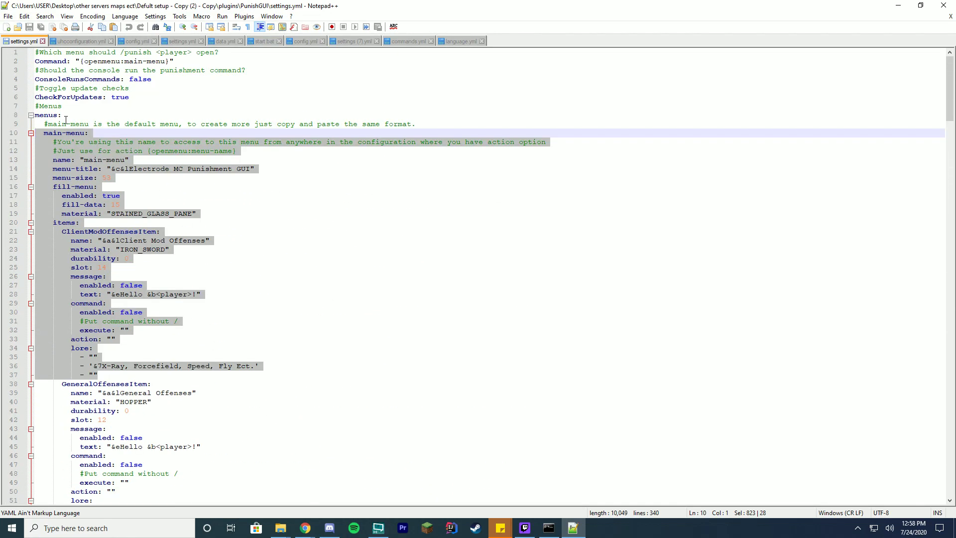
Step: Paste the copied main-menu block on a new line below the default-menu comment and align its header with the other menu keys
click(100, 131)
click(430, 123)
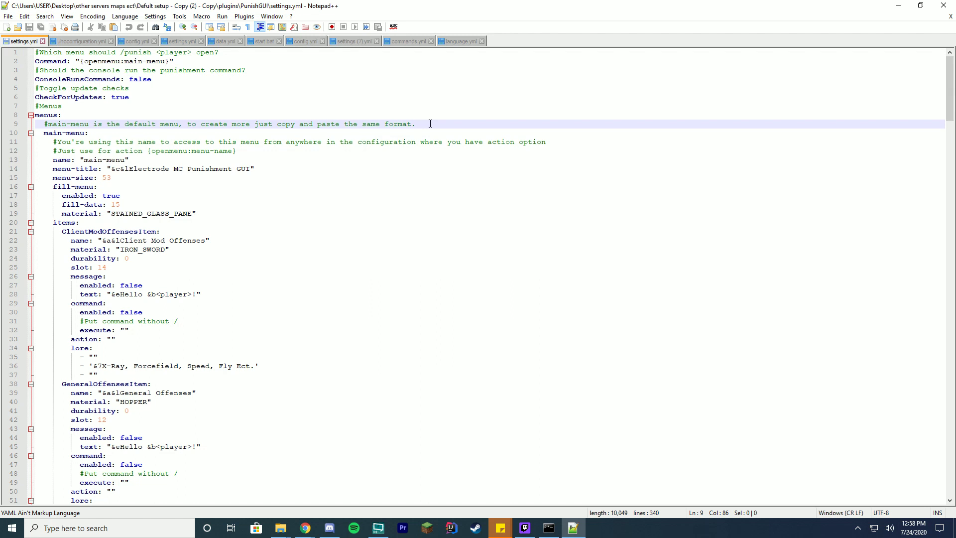
key(Return)
key(ctrl+v)
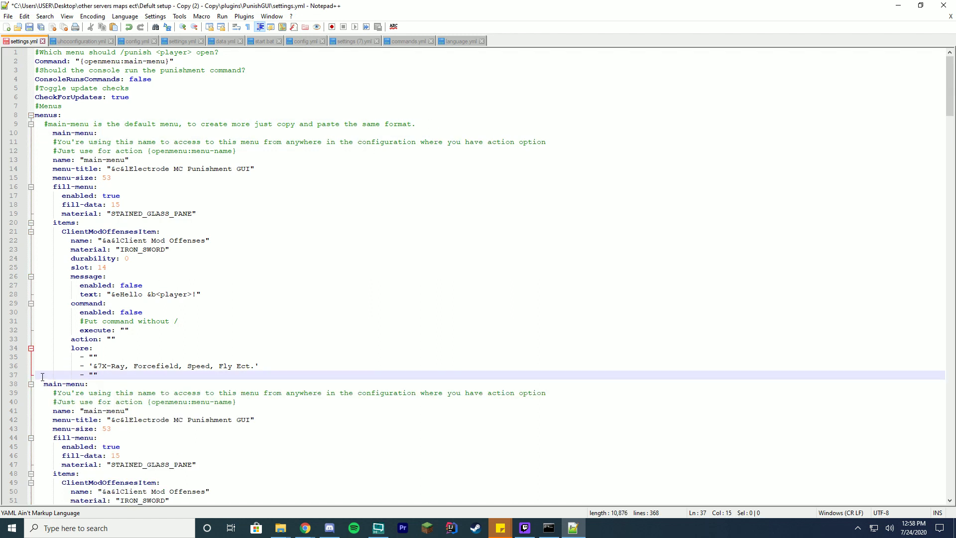
click(52, 133)
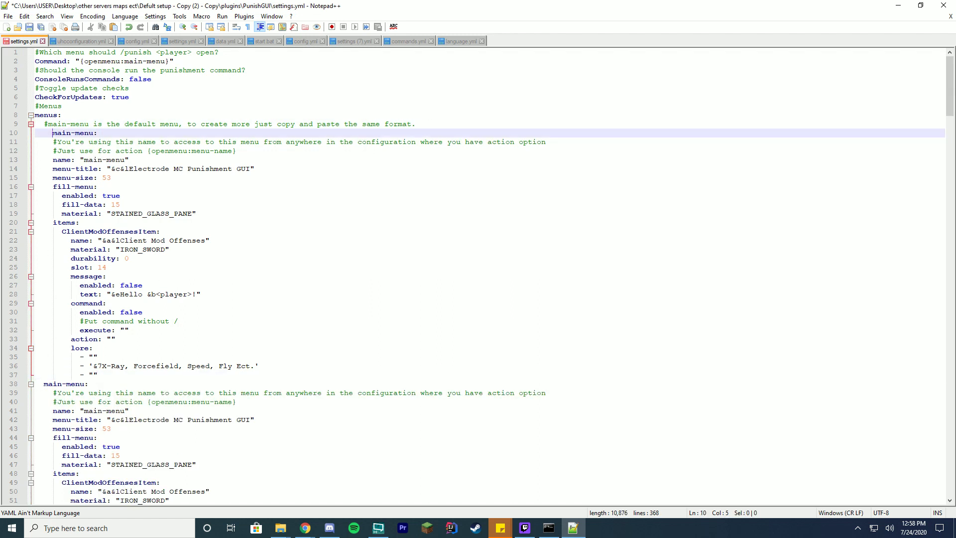
key(BackSpace)
key(BackSpace)
Step: Rename the pasted block's key and its name value to main-second-menu
double_click(78, 133)
key(BackSpace)
text(second-menu)
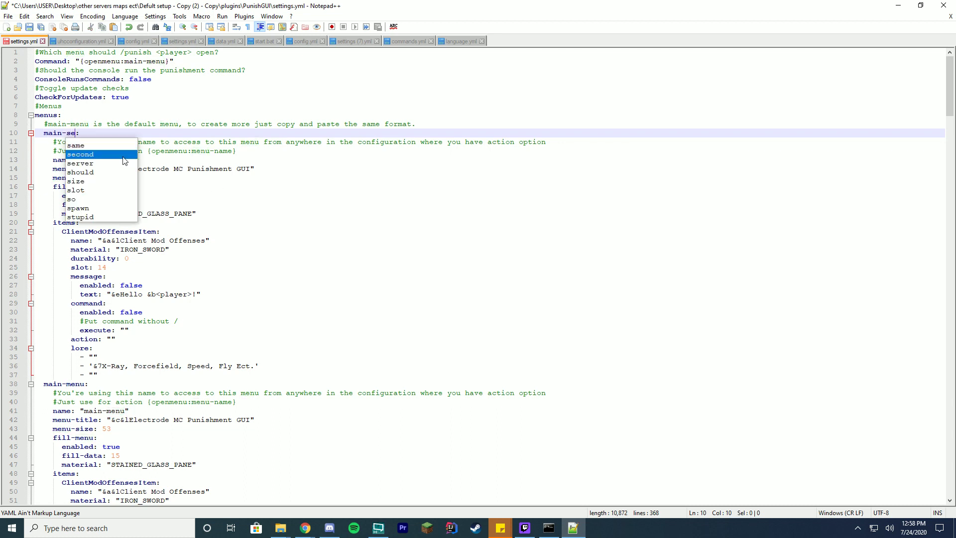
key(Escape)
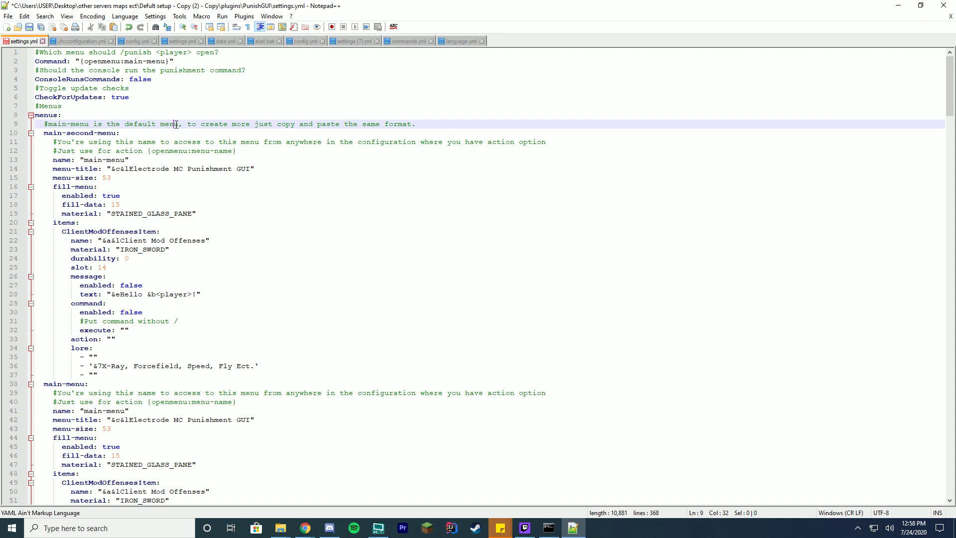
double_click(115, 160)
text(second-)
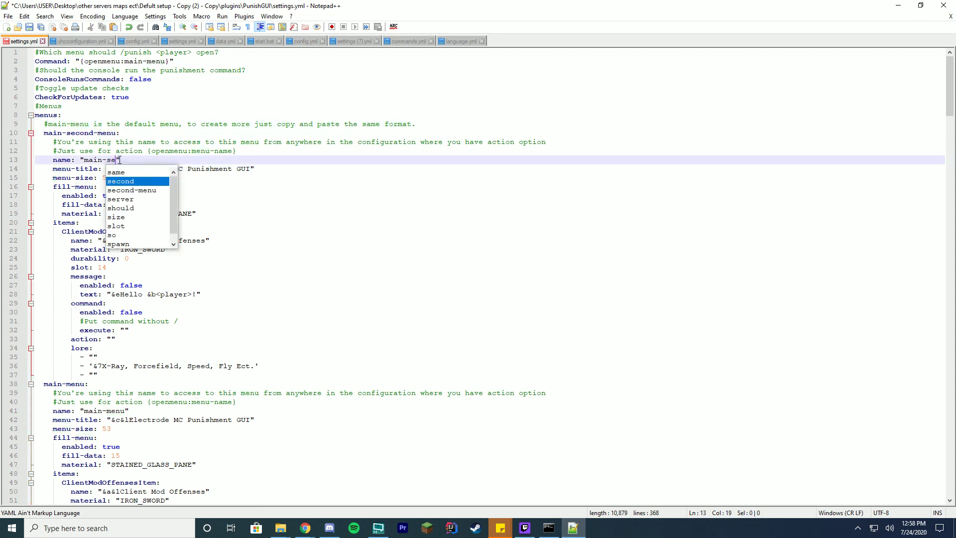
text(menu)
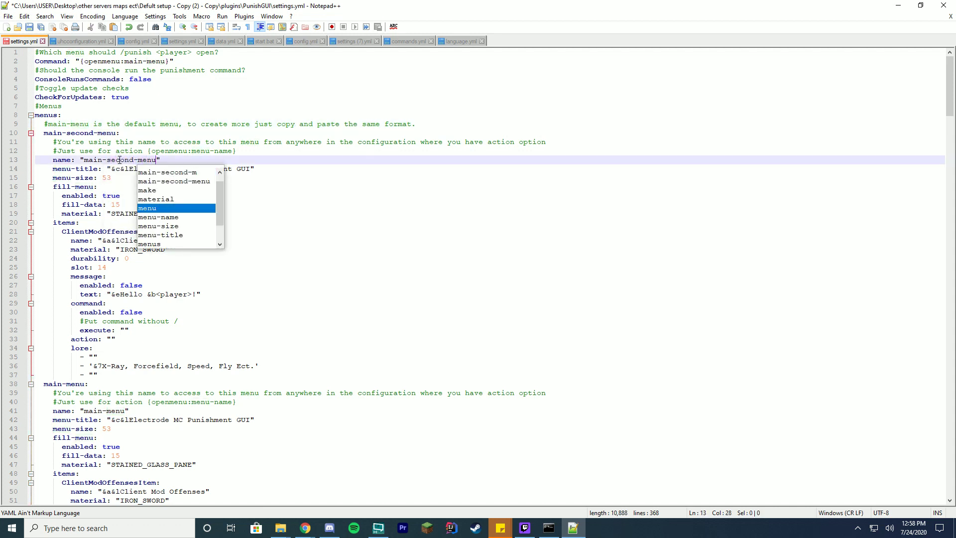
key(Escape)
Step: Change the second menu's title to "&c&ServerName MC Punishment GUI"
double_click(150, 169)
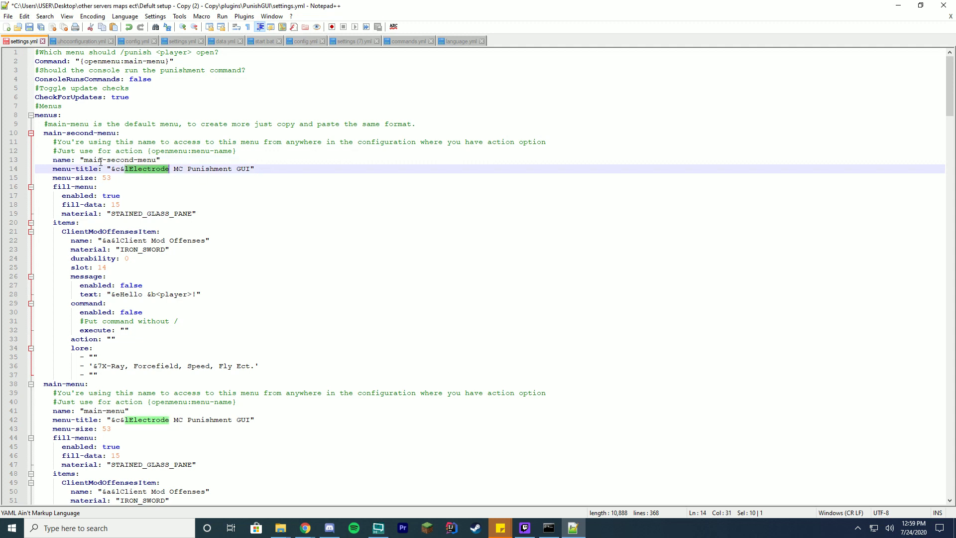
text(S)
text(erverName)
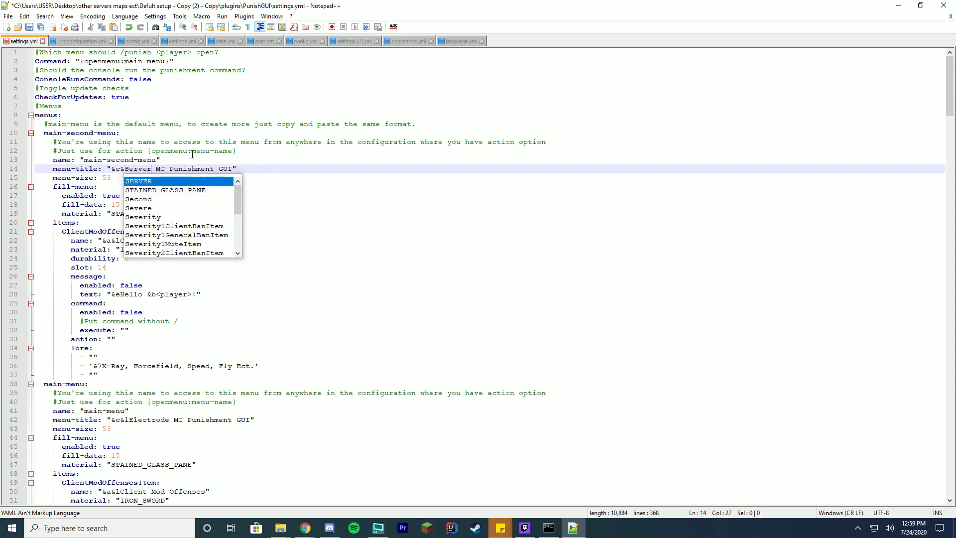
key(End)
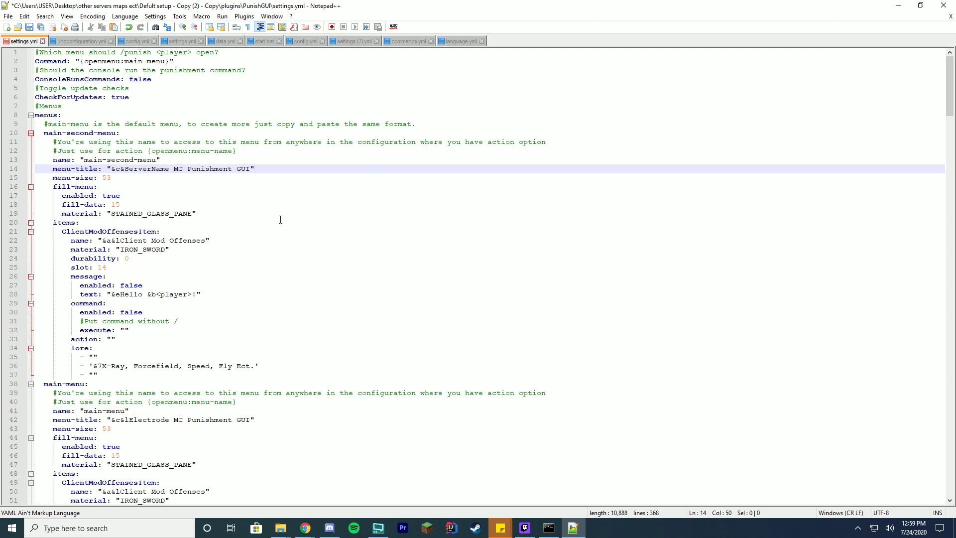
Step: Delete the whole main-second-menu block together with its leftover blank line
drag(109, 379, 4, 133)
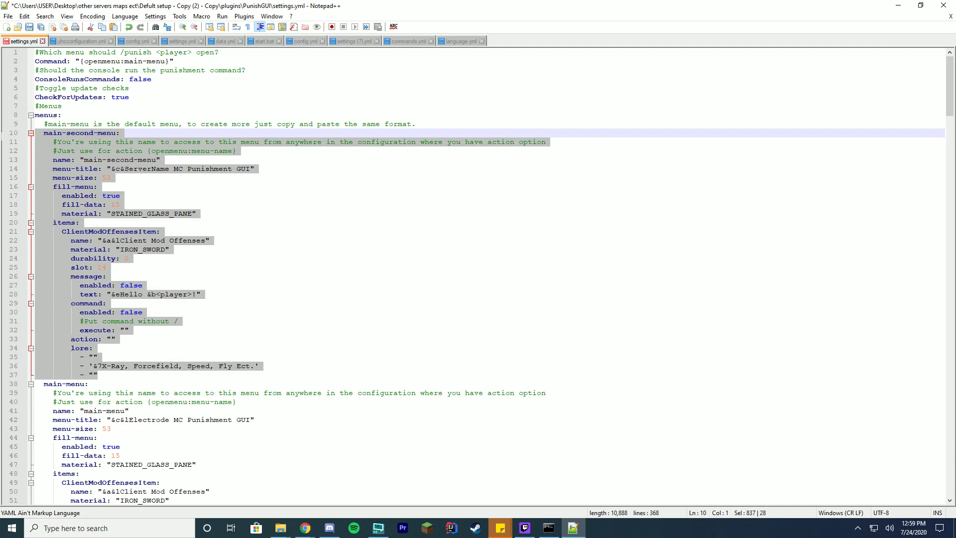
key(BackSpace)
key(BackSpace)
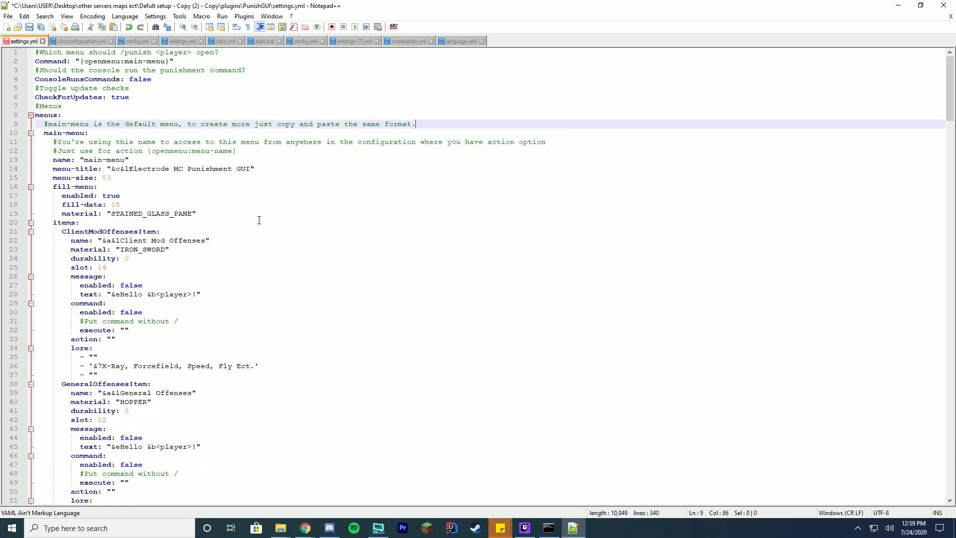
Step: Set the action of GeneralOffensesItem to "{openmenu:menusecondname}"
scroll(259, 221, down, 8)
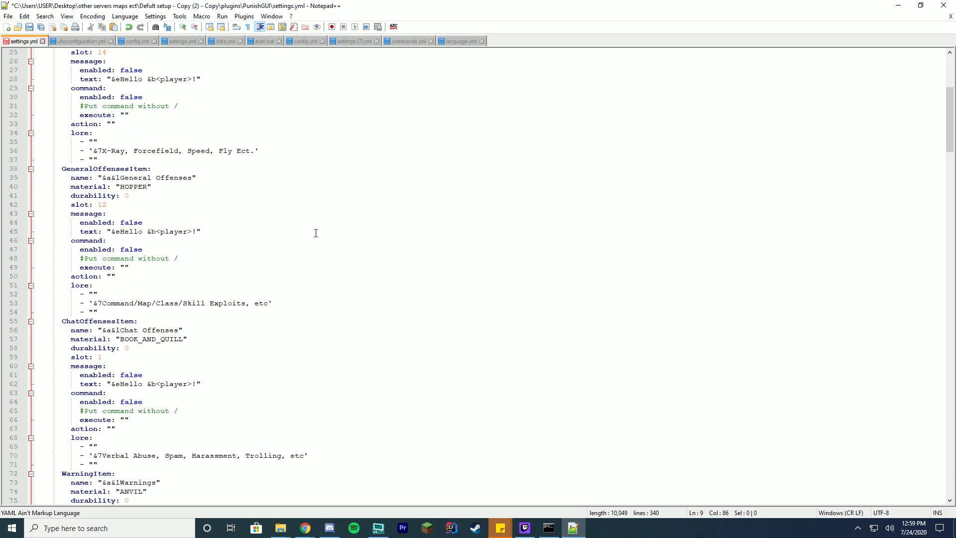
click(114, 277)
text({})
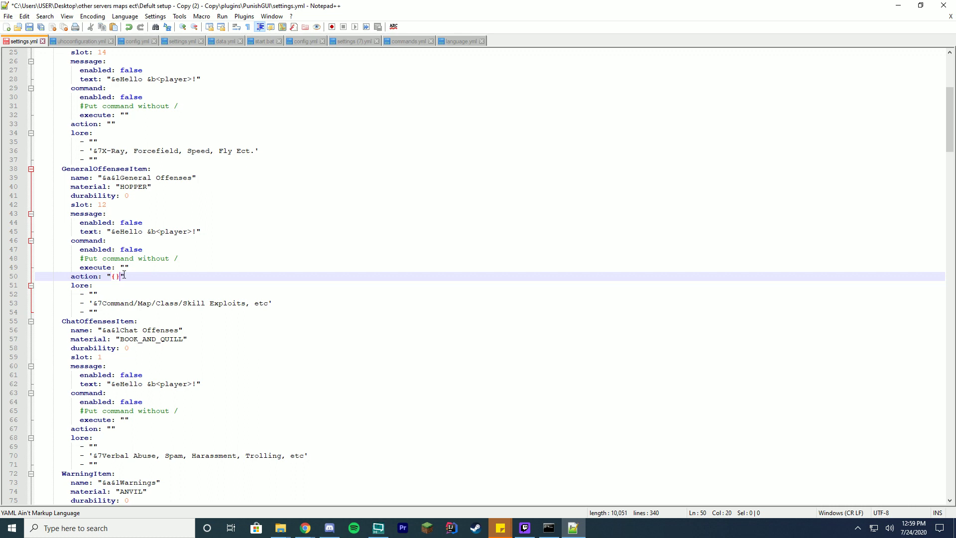
text(openmenuL)
key(BackSpace)
text(:)
text(menusecondname)
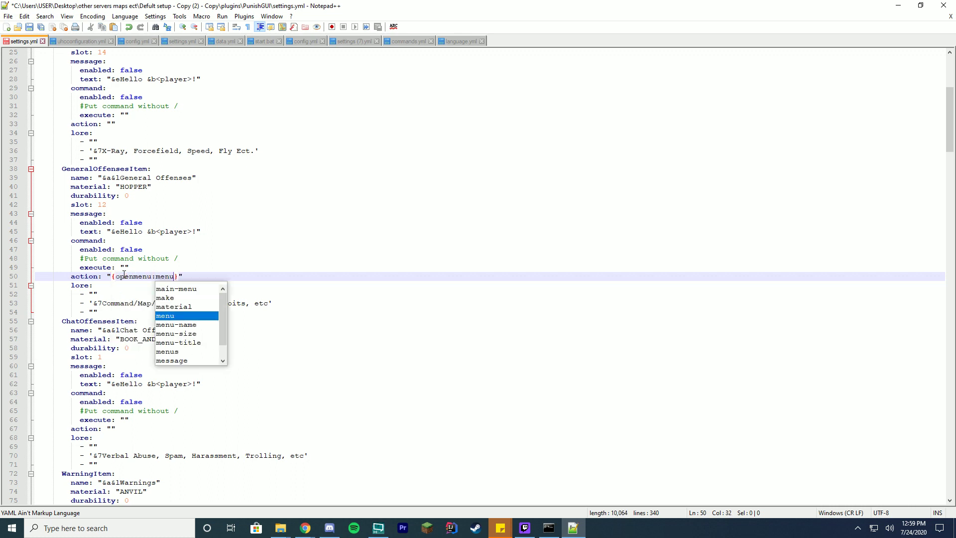
click(231, 283)
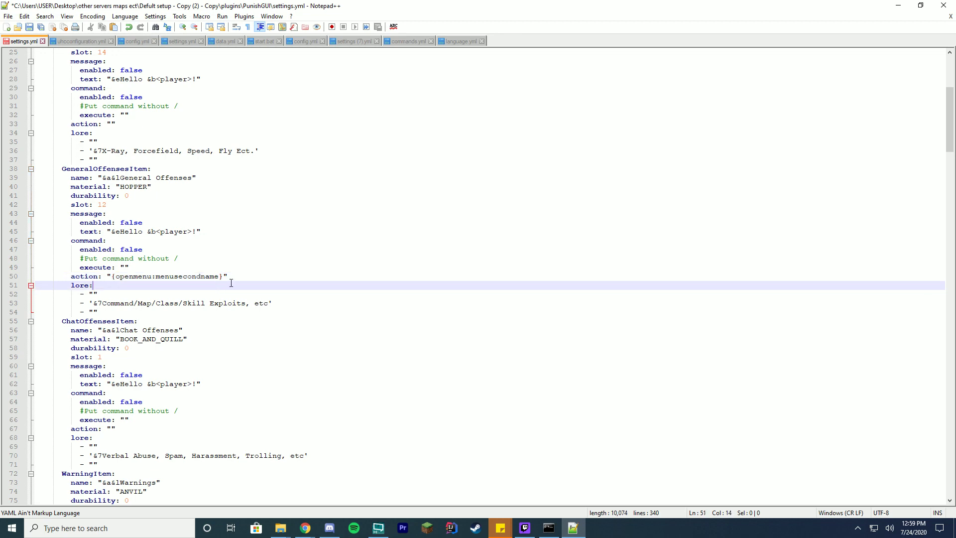
Step: Clear the action value of GeneralOffensesItem back to empty quotes and save settings.yml
drag(224, 277, 111, 277)
key(BackSpace)
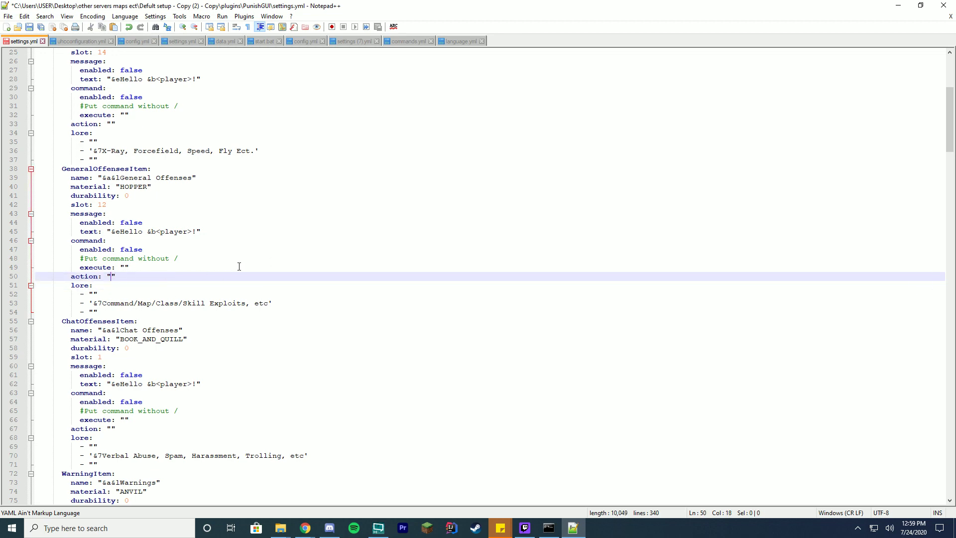
click(237, 267)
key(ctrl+s)
Step: Examine the main-menu name and menu-title lines in settings.yml
scroll(311, 334, up, 8)
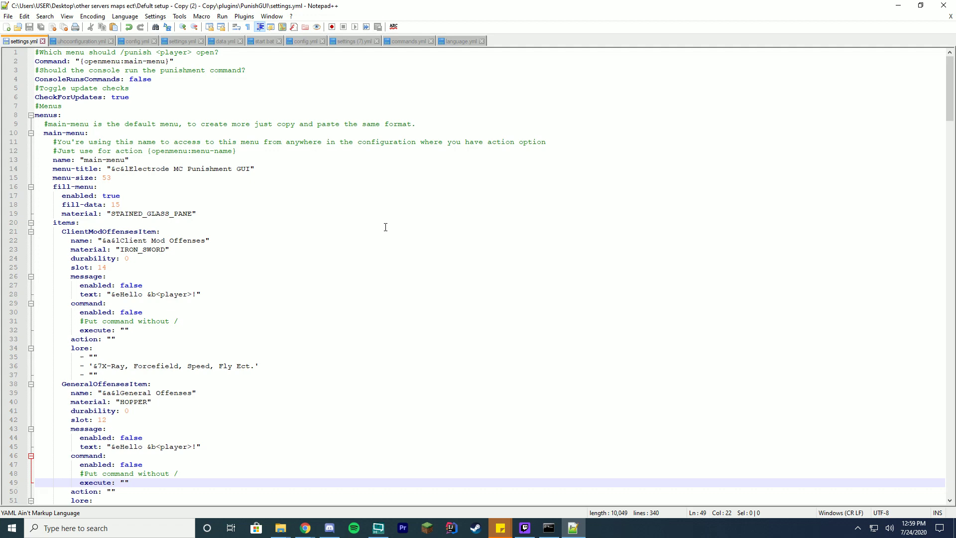
scroll(414, 273, down, 10)
scroll(411, 270, up, 10)
click(190, 163)
drag(179, 169, 135, 170)
click(339, 153)
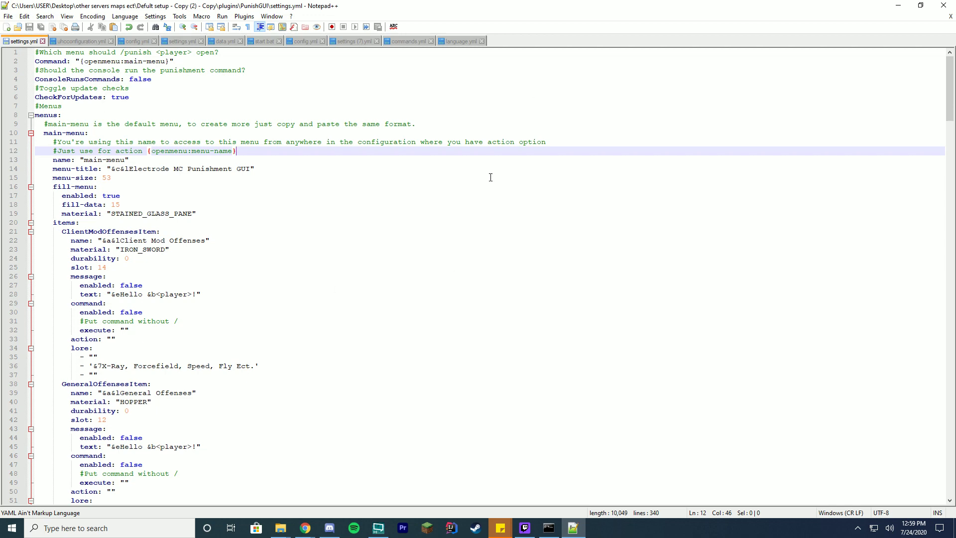
Step: Examine the key, material and durability of GeneralOffensesItem
scroll(372, 220, down, 8)
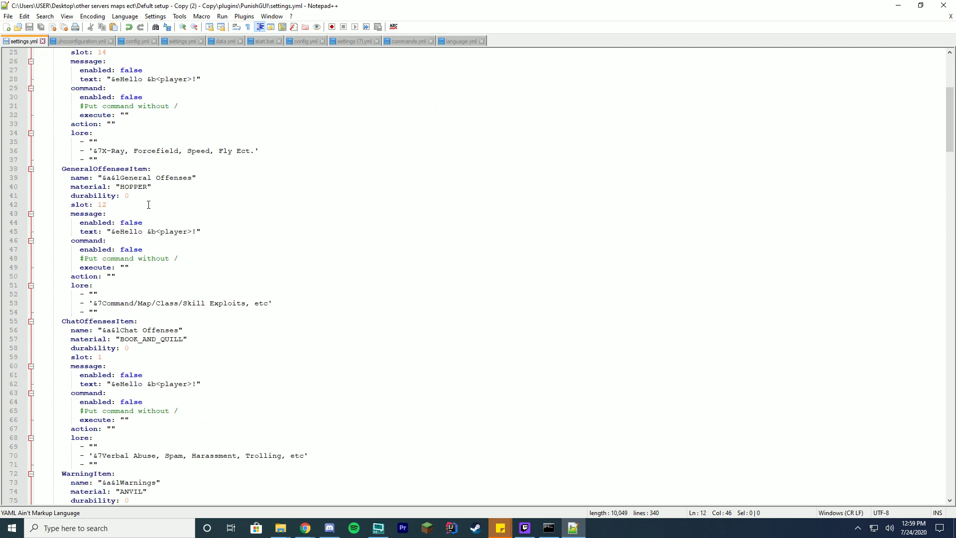
double_click(128, 188)
double_click(139, 170)
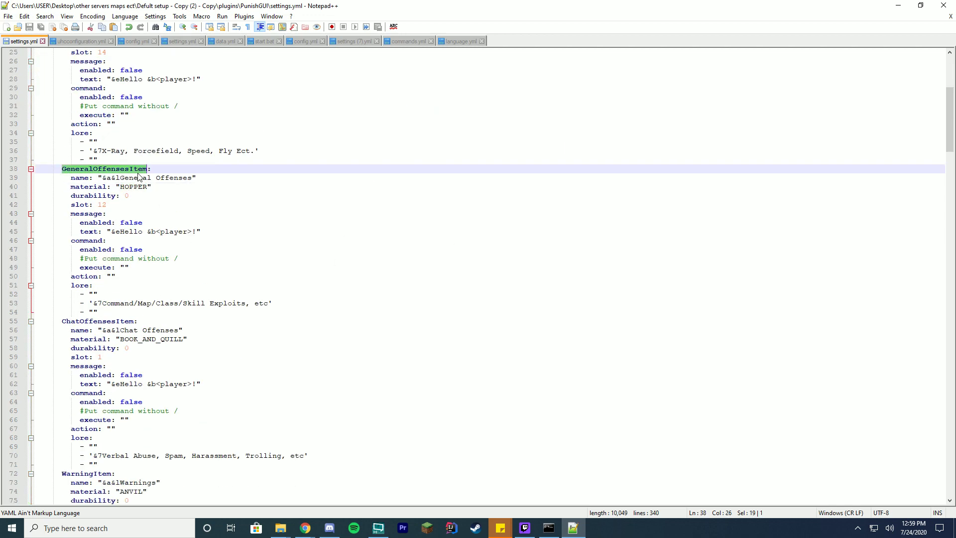
click(133, 194)
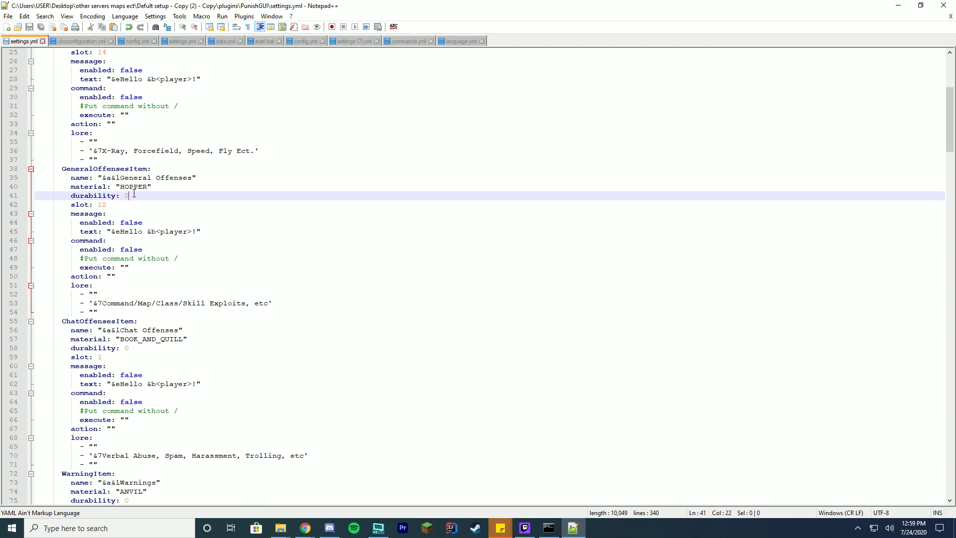
Step: Examine the fill-menu section of main-menu, including its enabled, fill-data and material options
scroll(239, 150, up, 8)
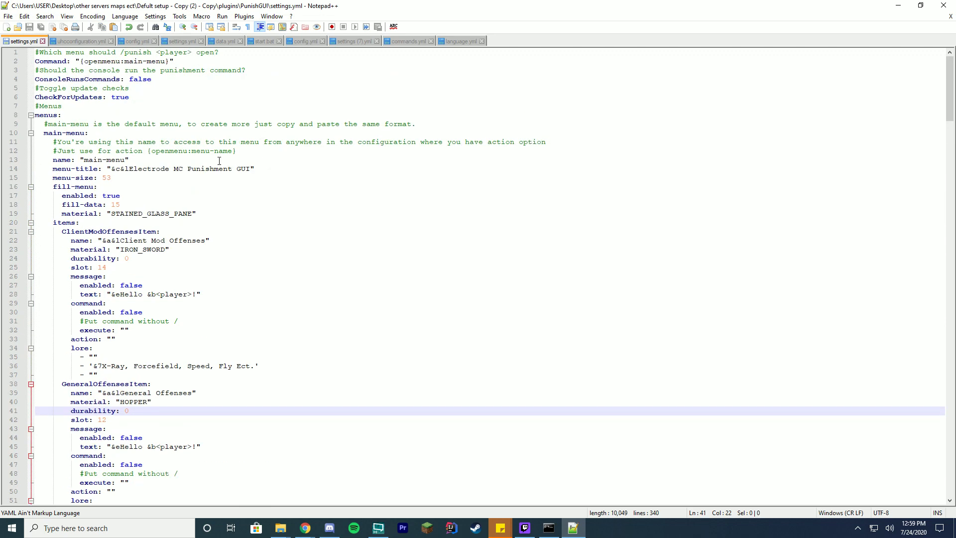
click(118, 197)
double_click(118, 205)
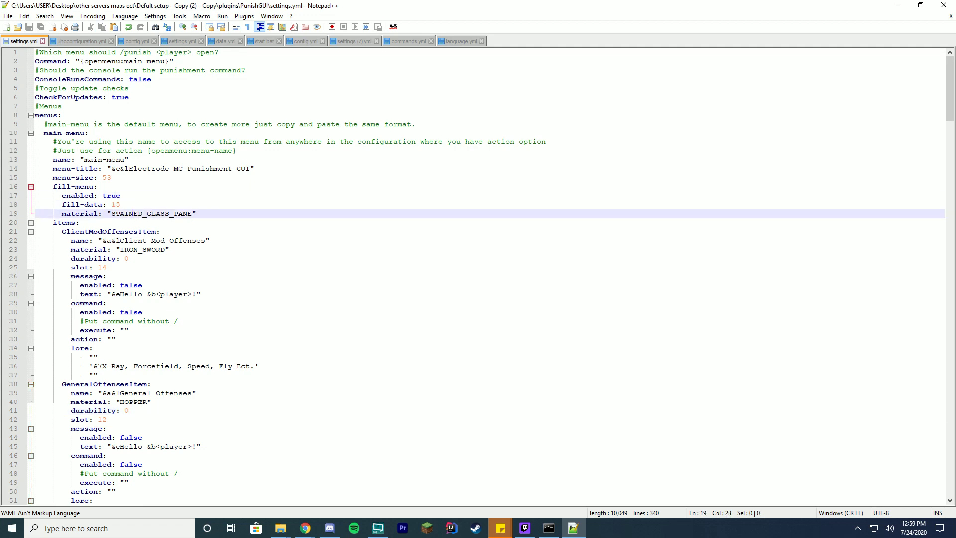
double_click(138, 214)
click(216, 206)
Step: Examine the slot and the command enabled option of GeneralOffensesItem
scroll(320, 216, down, 7)
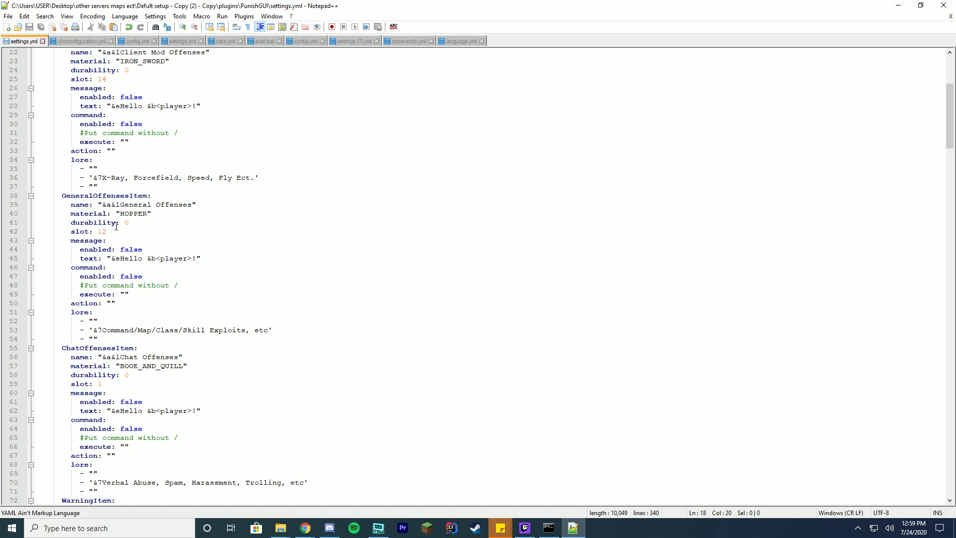
click(116, 225)
click(114, 232)
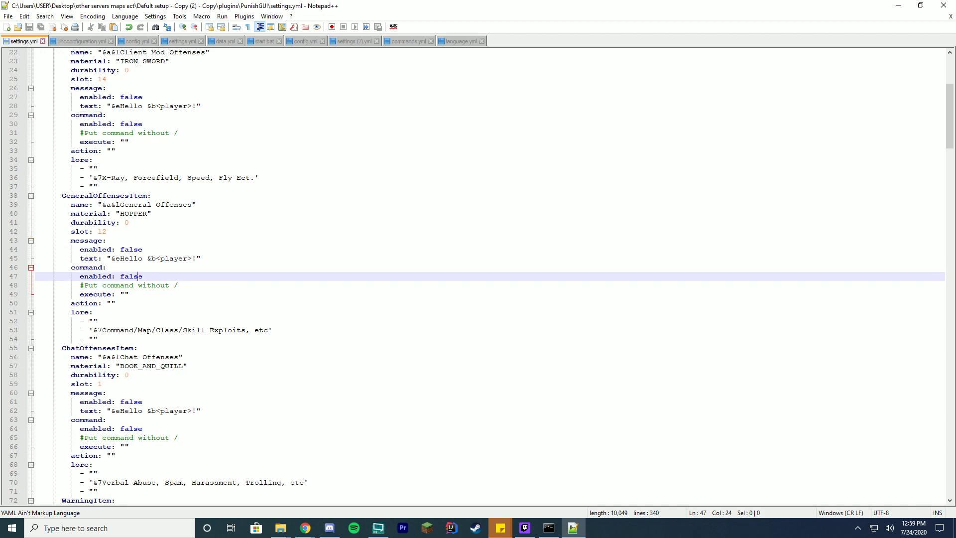
double_click(131, 277)
Step: Examine the warning item's lore and look through the mute, ban and IP mute items down to the end of settings.yml
scroll(255, 303, down, 7)
scroll(214, 404, down, 3)
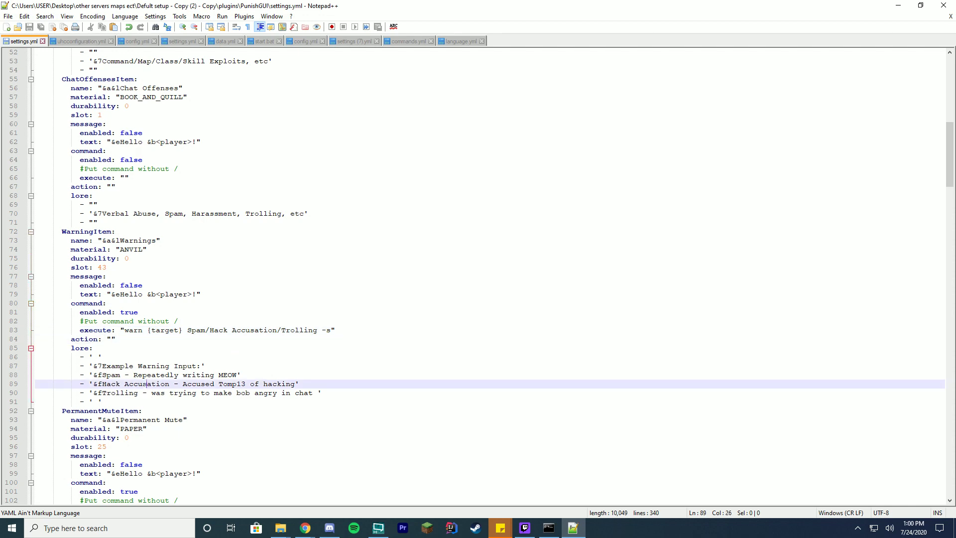
click(116, 374)
scroll(493, 304, down, 6)
scroll(370, 229, down, 20)
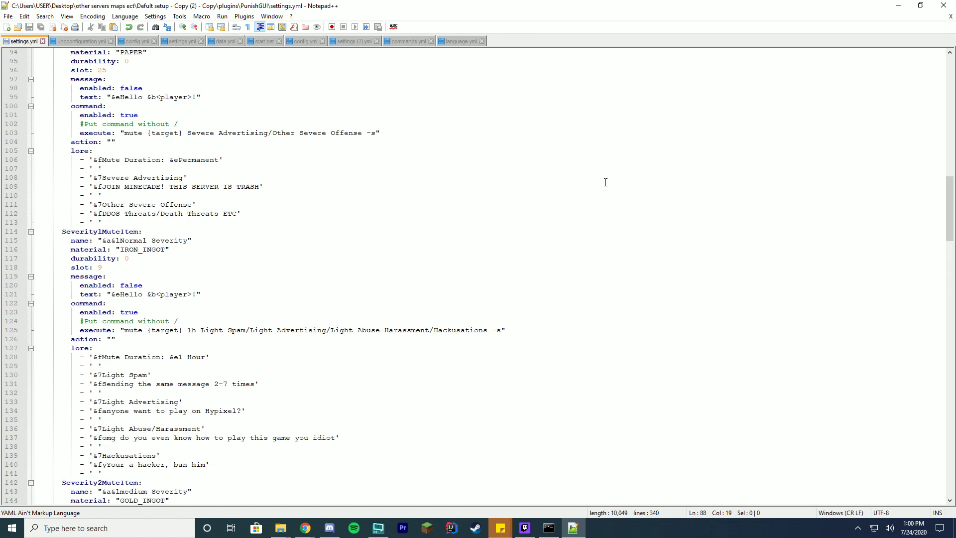
scroll(604, 155, down, 20)
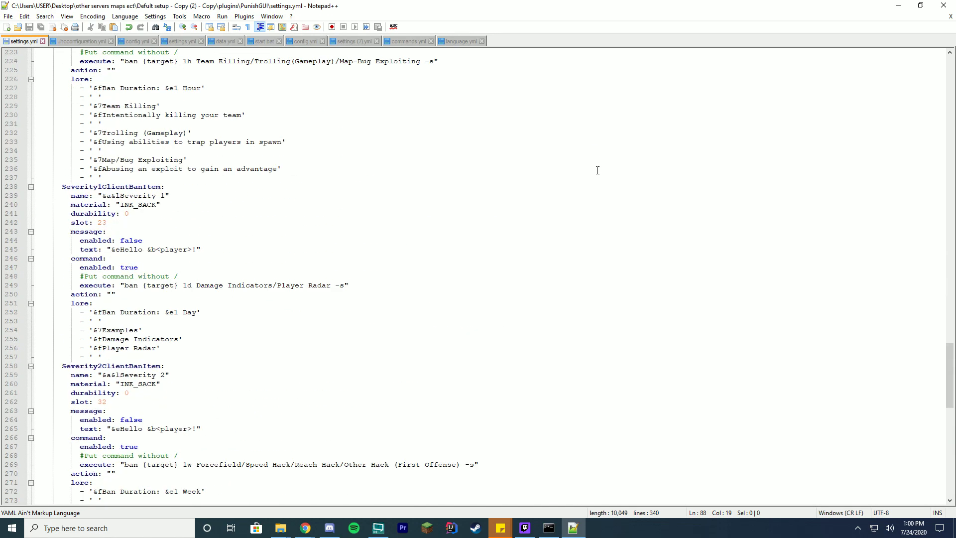
drag(131, 352, 37, 141)
click(193, 342)
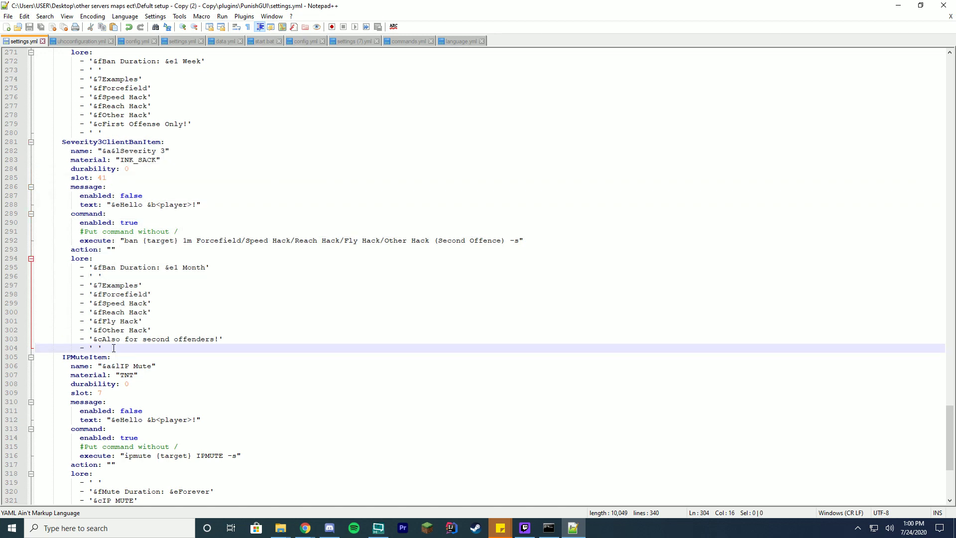
scroll(357, 208, down, 7)
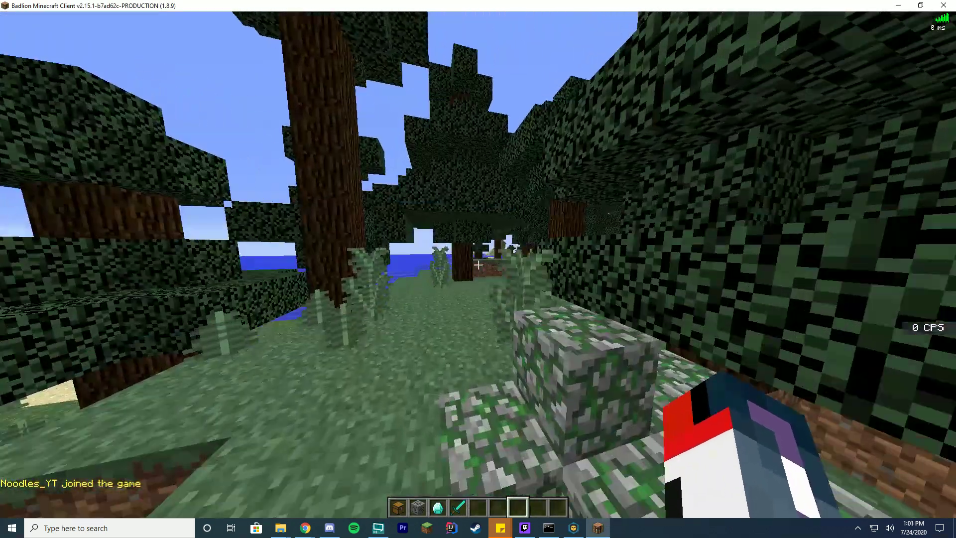
Step: Switch to the Minecraft client, open the punishment menu with /punish Test2 and choose the one-week Severity 2 client ban
key(w)
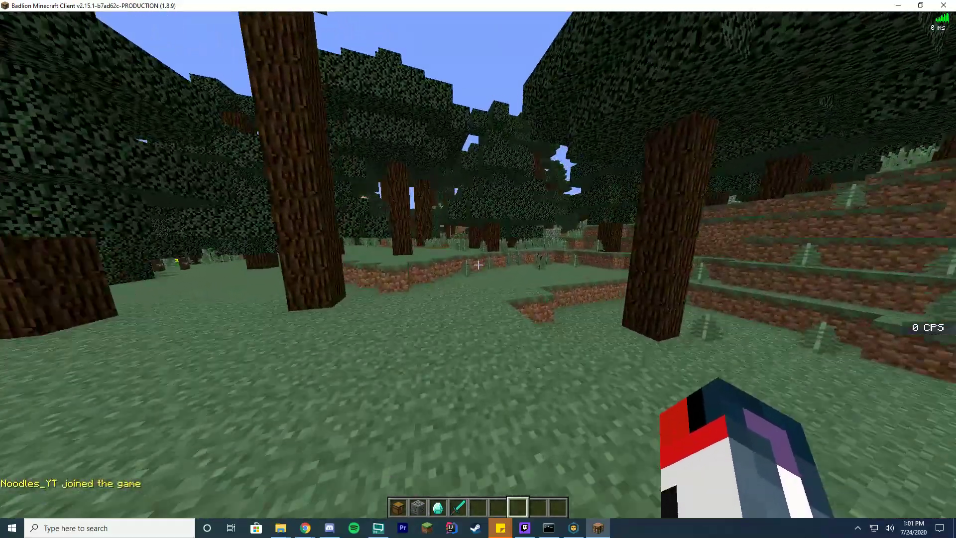
key(slash)
text(punish)
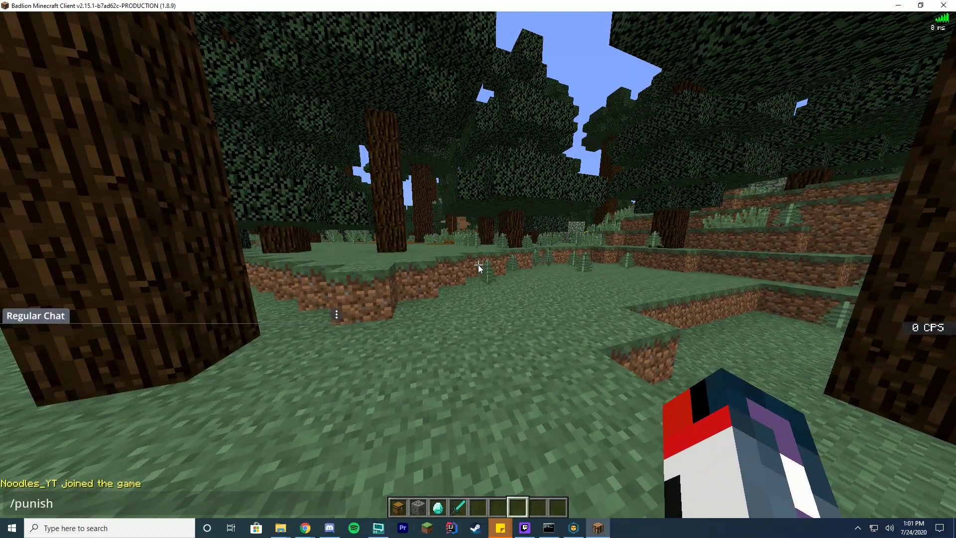
text( Test2)
key(Return)
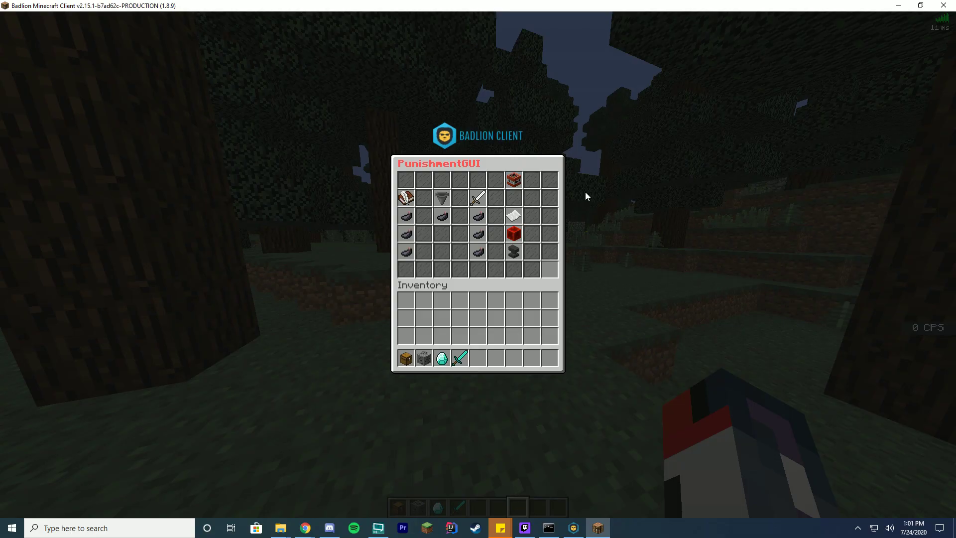
click(479, 234)
key(w)
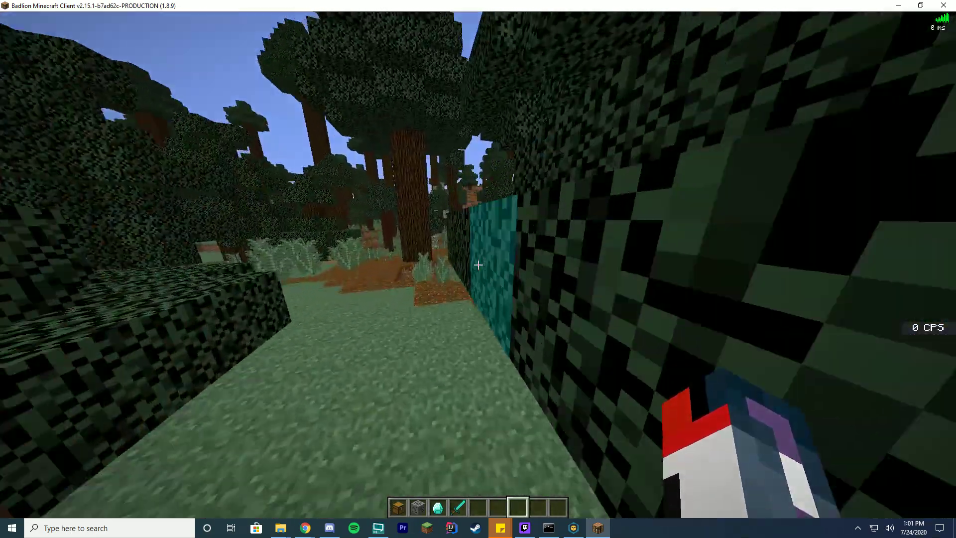
key(w)
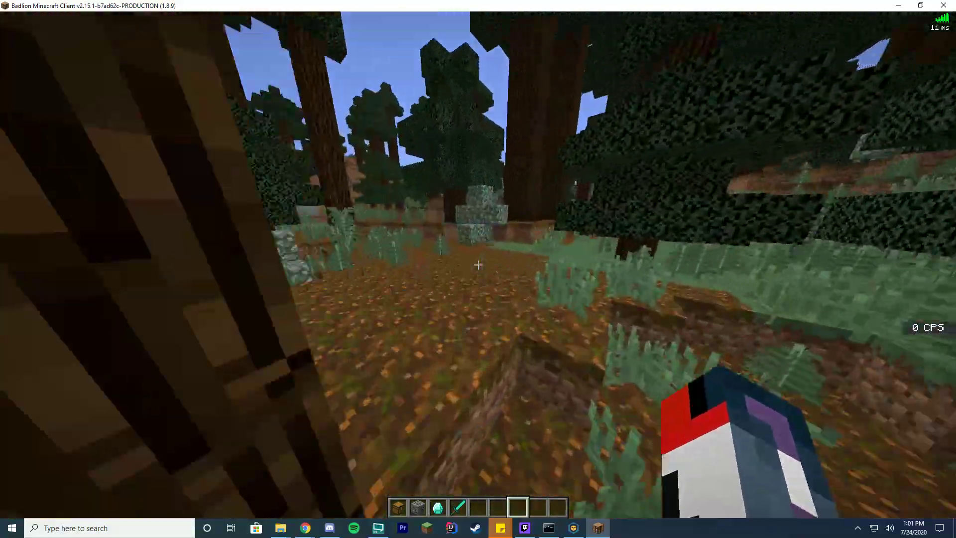
key(w)
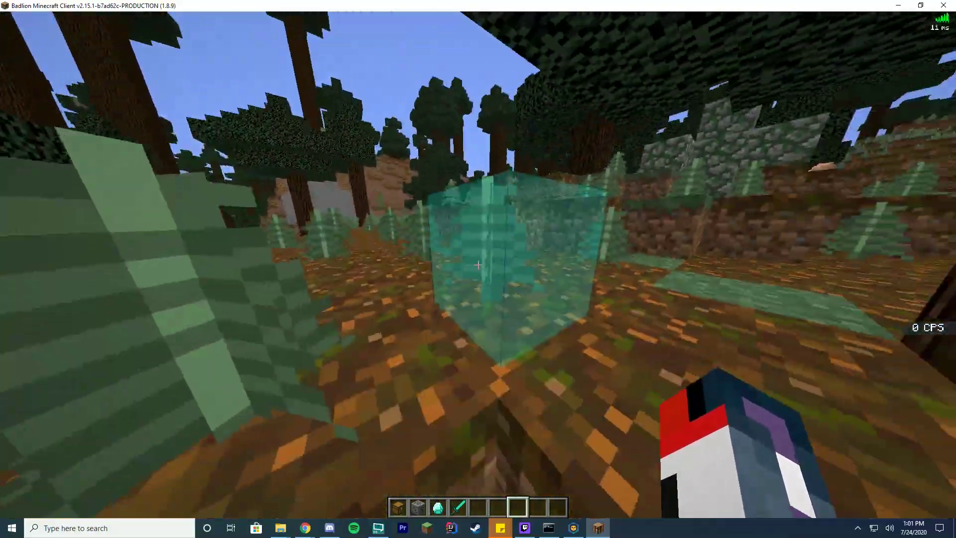
key(w)
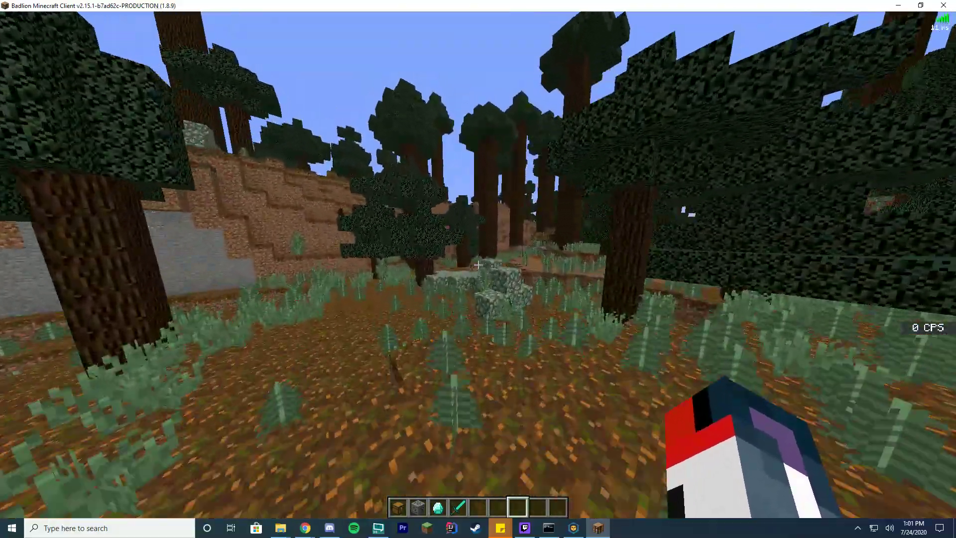
Step: Reload the PunishmentGUI plugin with the /punishreload command
key(slash)
text(punishreload)
key(Return)
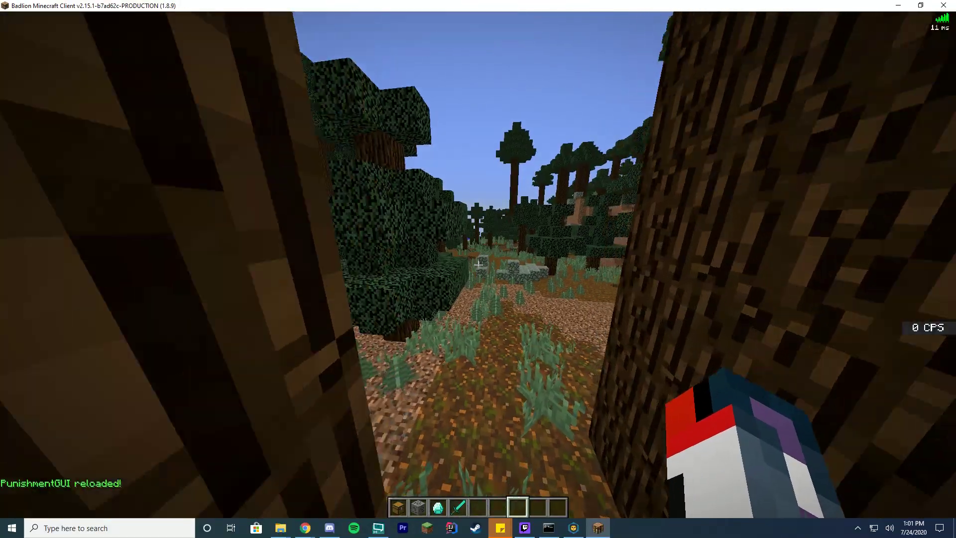
key(w)
key(w)
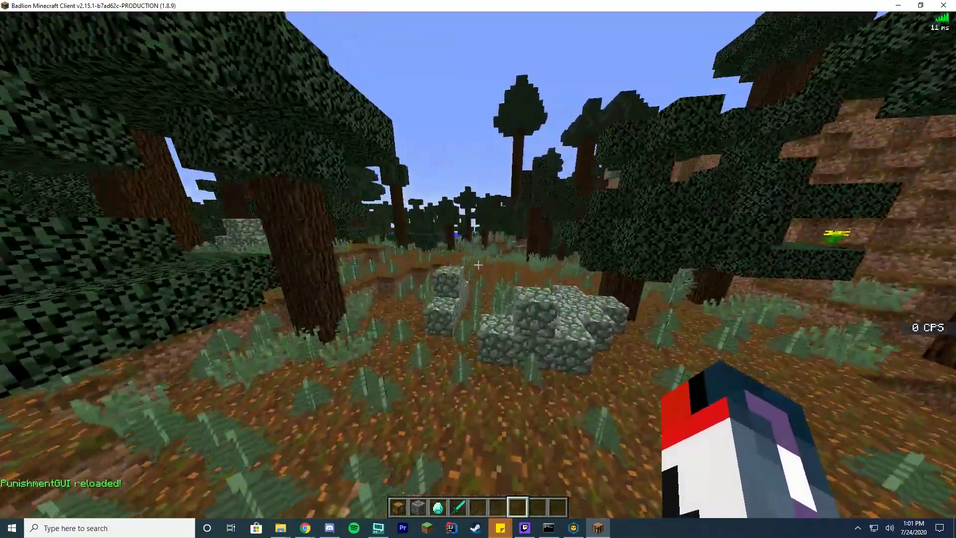
key(w)
key(space)
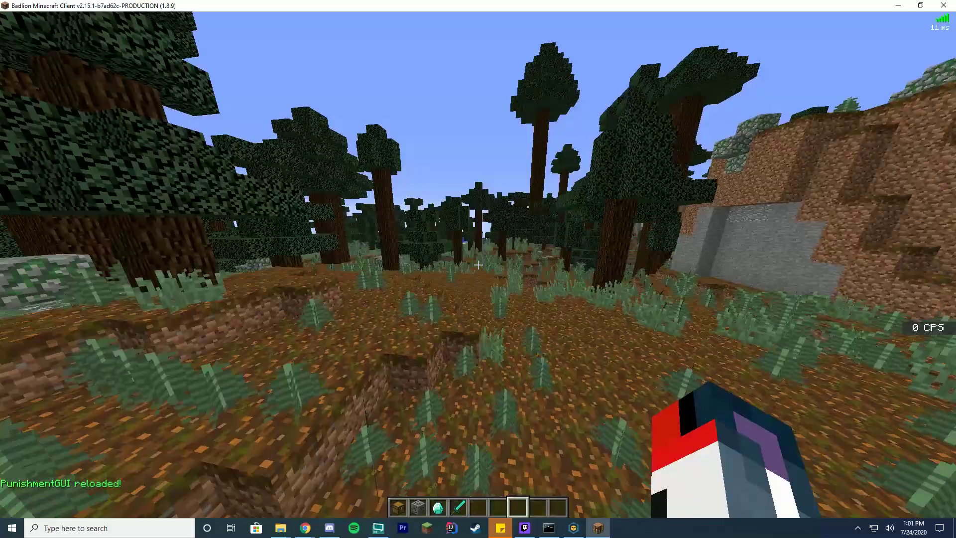
key(w)
click(478, 265)
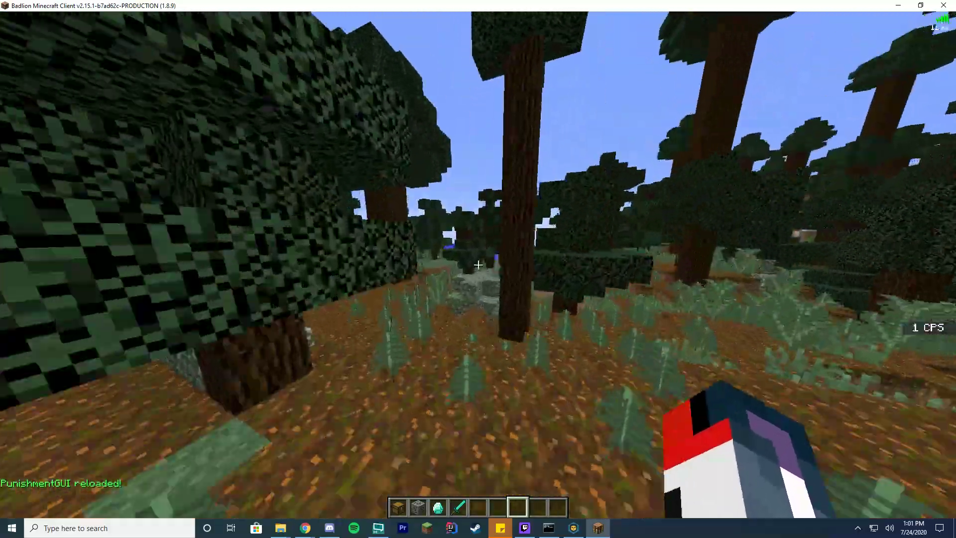
key(w)
key(space)
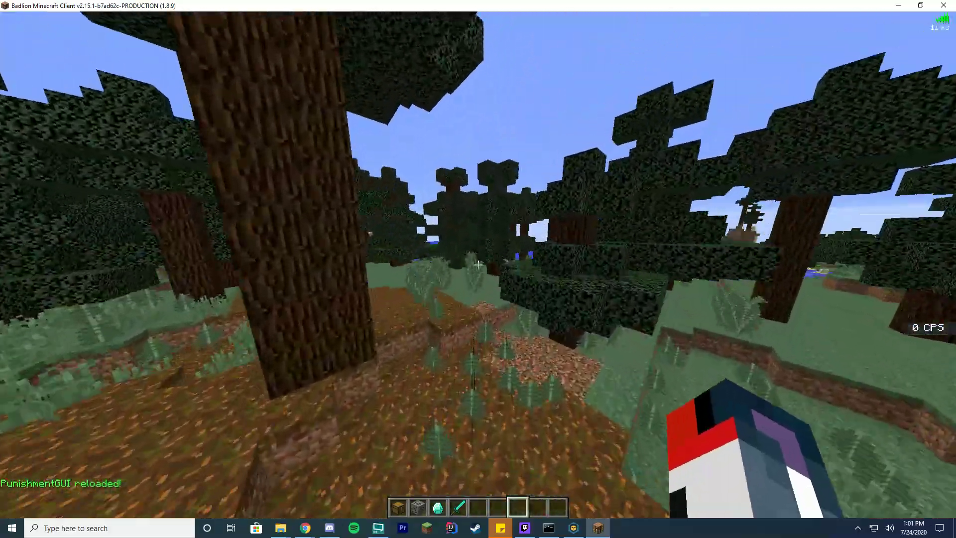
key(w)
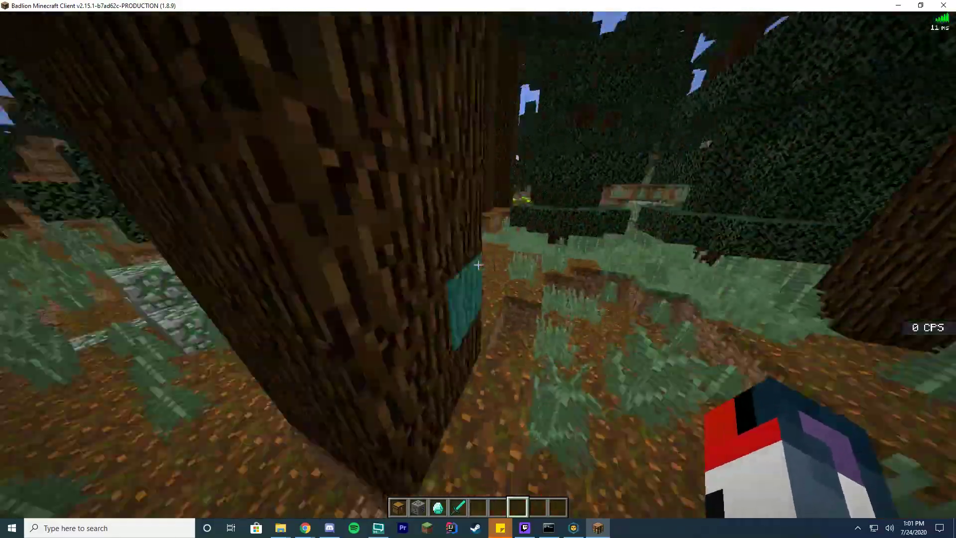
key(w)
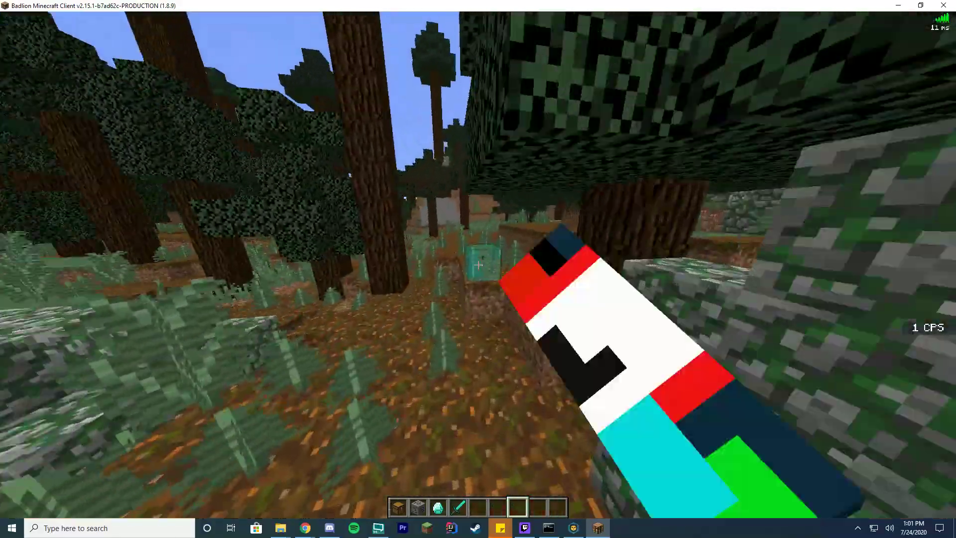
key(w)
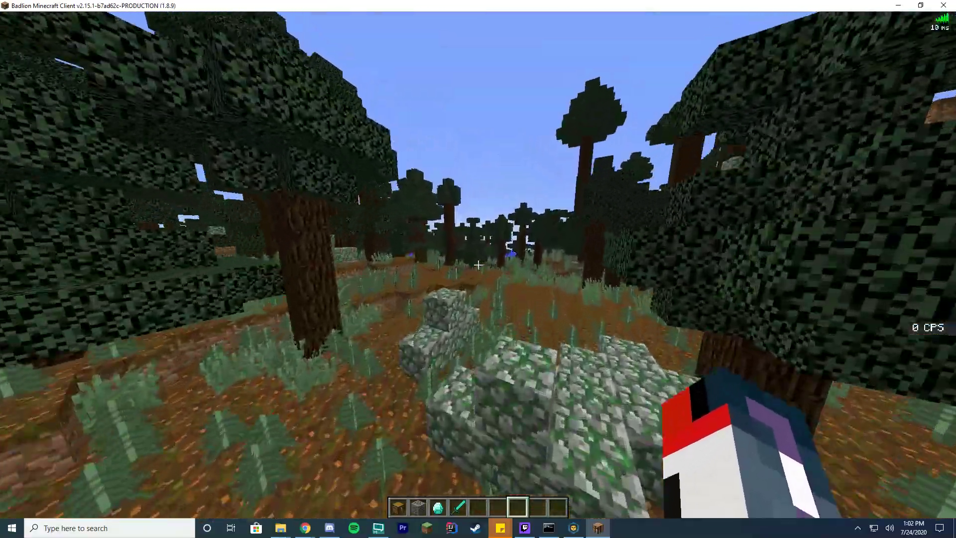
key(w)
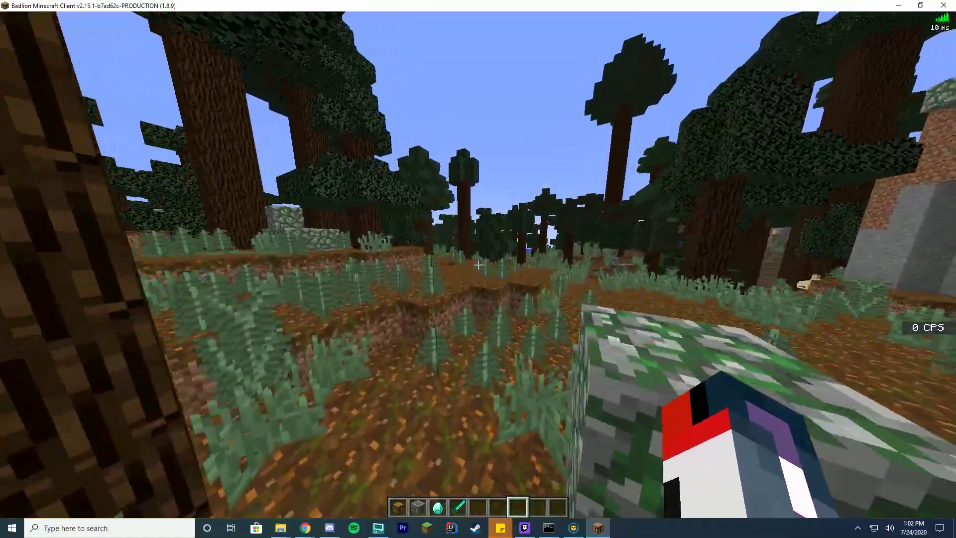
key(w)
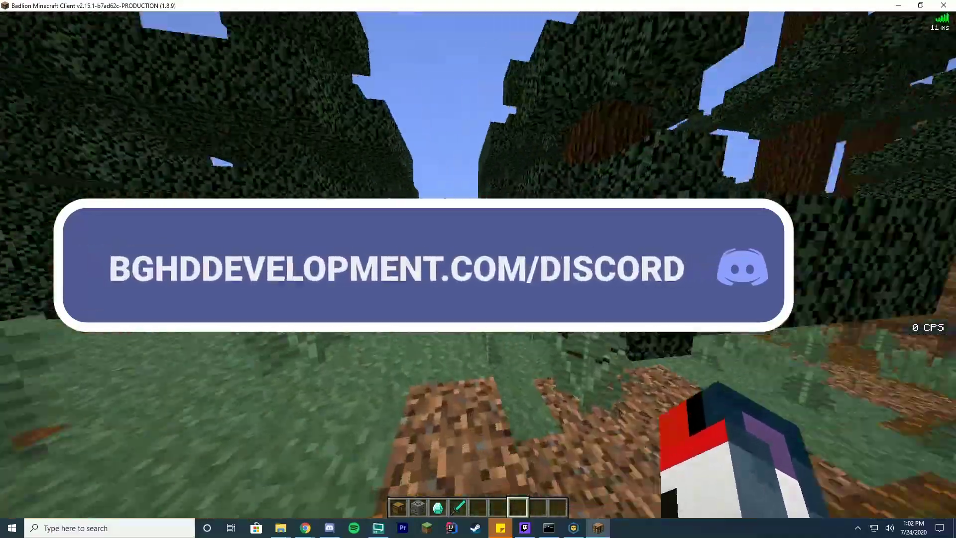
key(w)
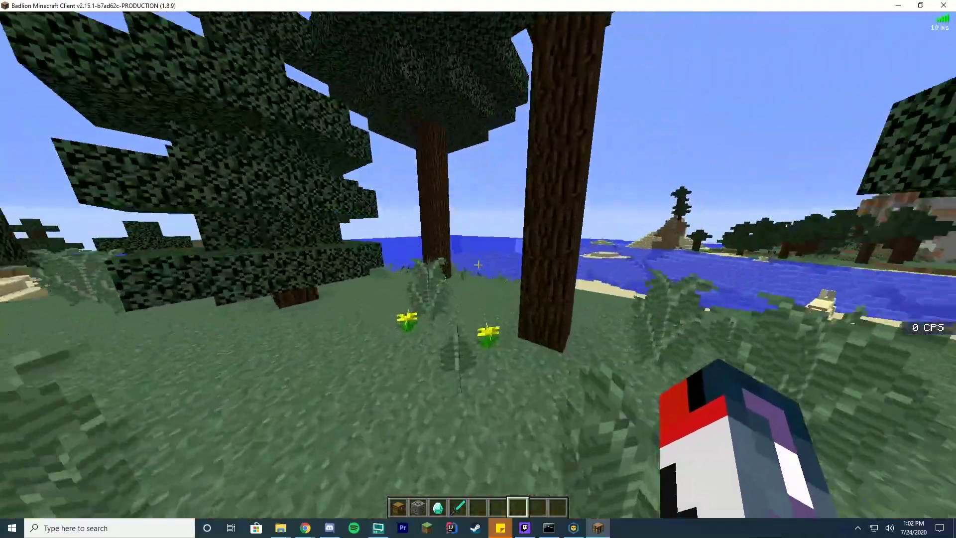
click(478, 265)
key(w)
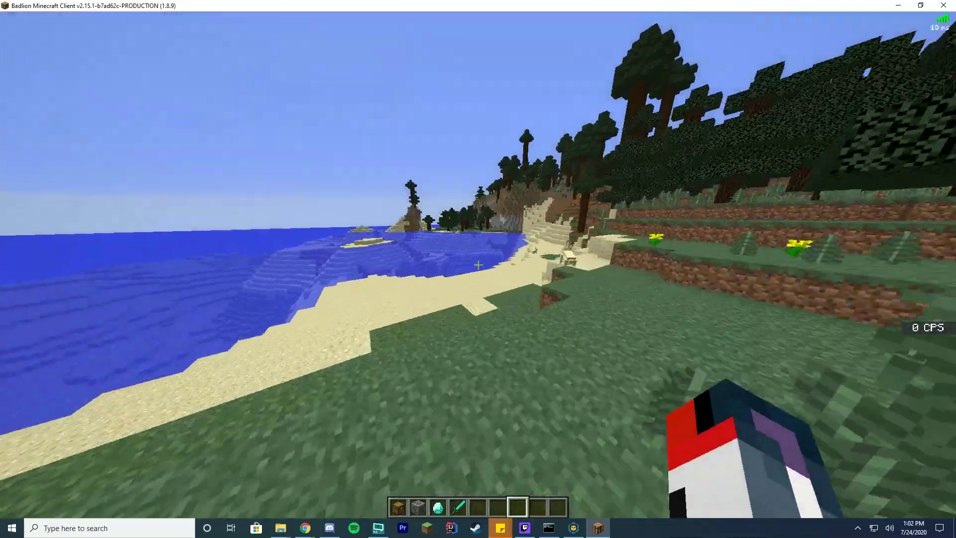
key(w)
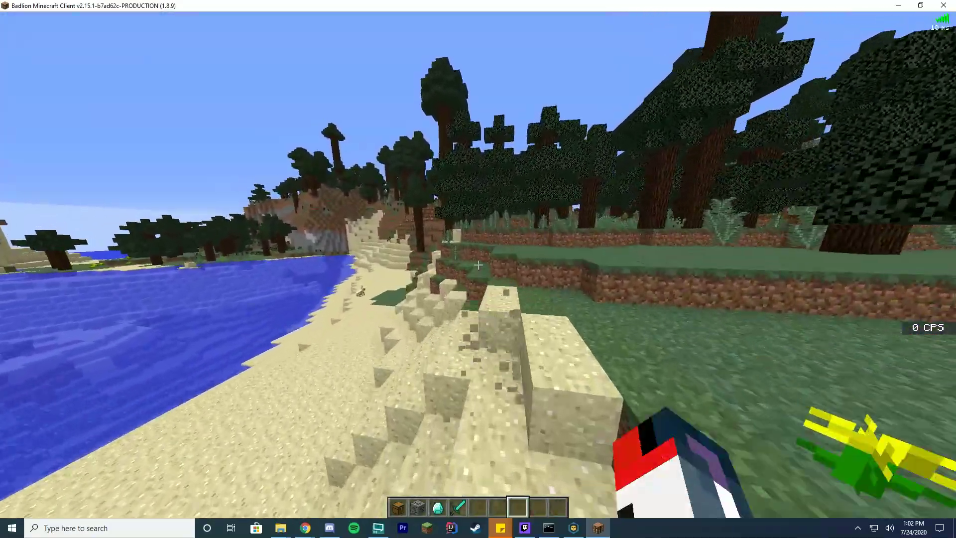
key(w)
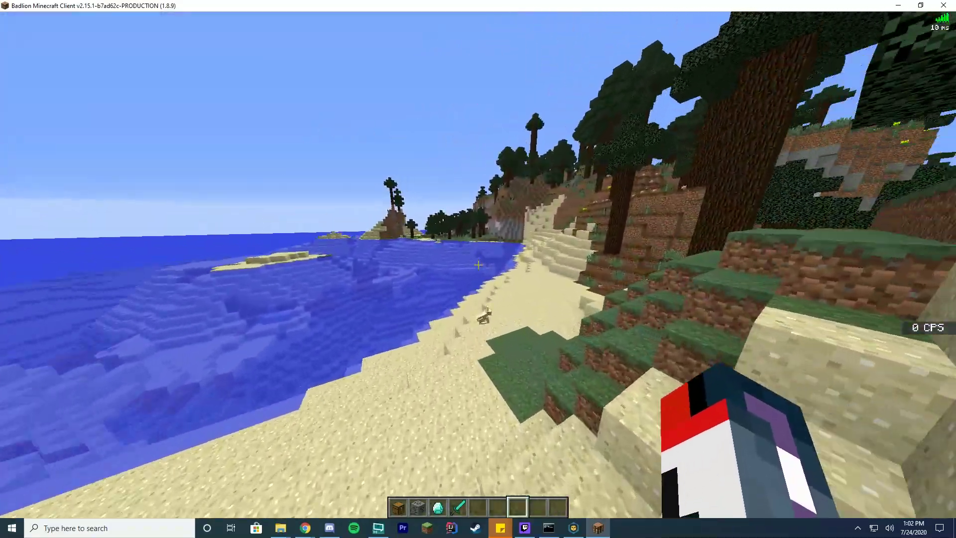
Step: Move along the beach and switch the game camera to a third-person view of the player character
key(w)
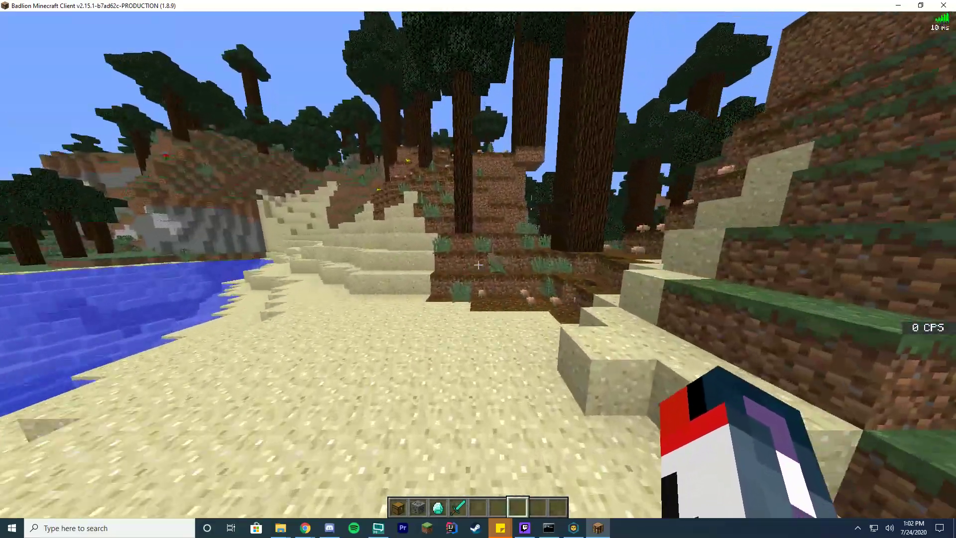
key(space)
key(F5)
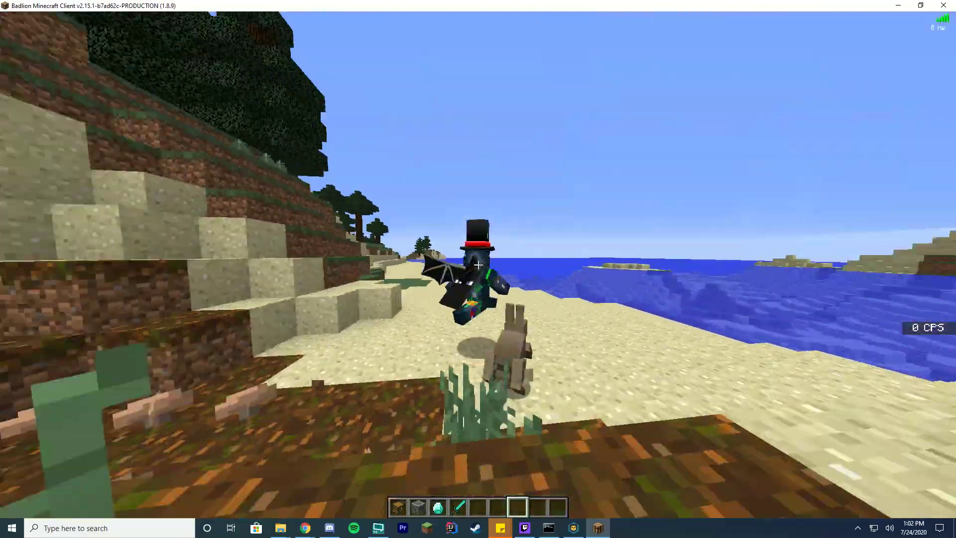